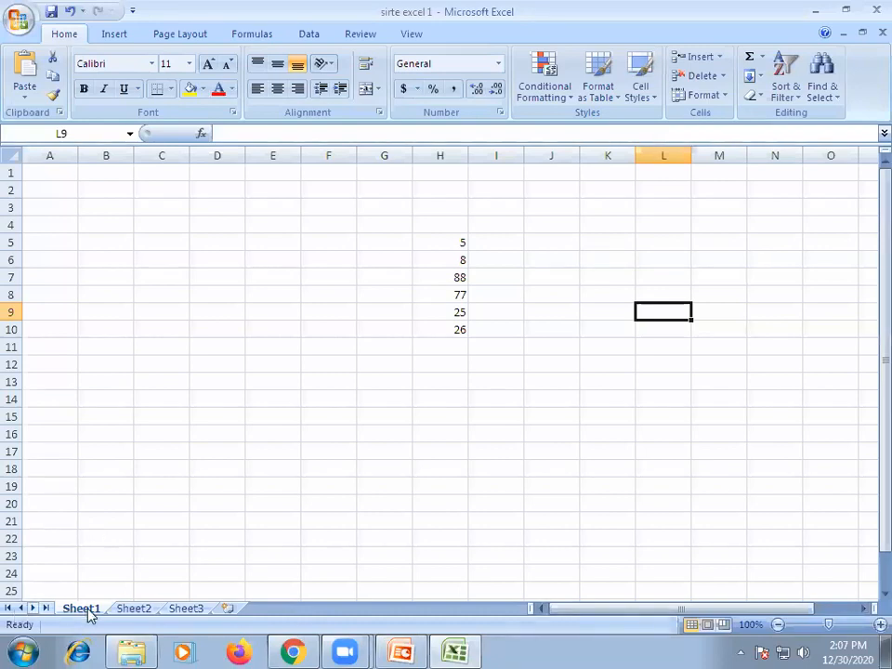
- Look through the contents of Sheet1, Sheet2 and Sheet3 in the workbook
{"action": "left_click", "coordinate": [132, 612]}
{"action": "left_click", "coordinate": [192, 610]}
{"action": "left_click", "coordinate": [84, 612]}
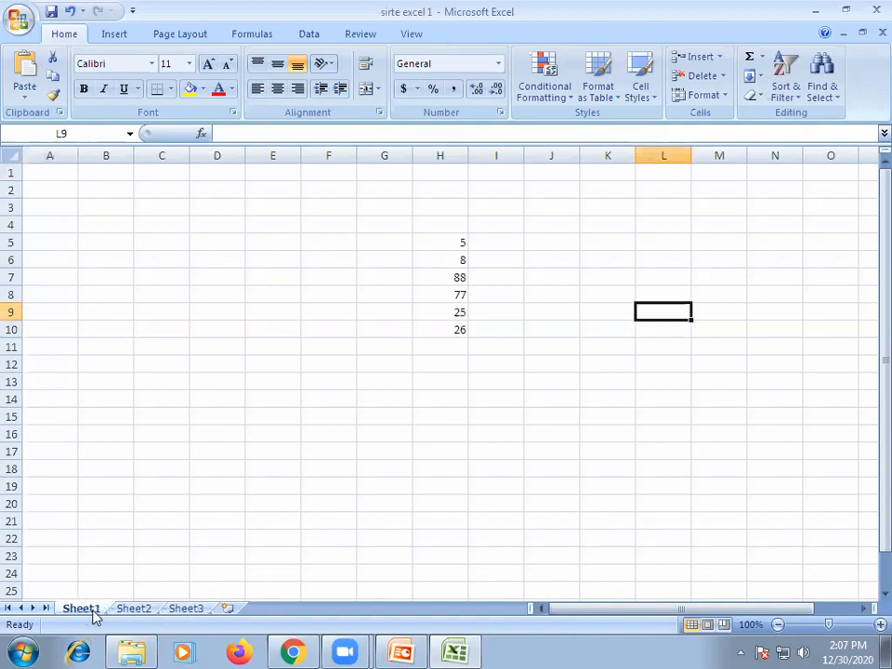
{"action": "left_click", "coordinate": [135, 611]}
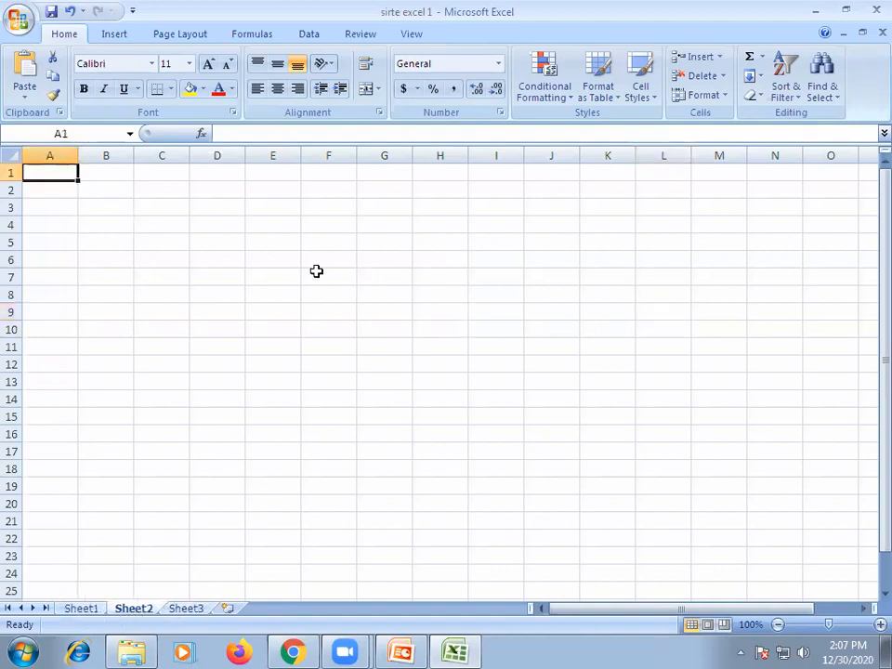
{"action": "left_click", "coordinate": [85, 610]}
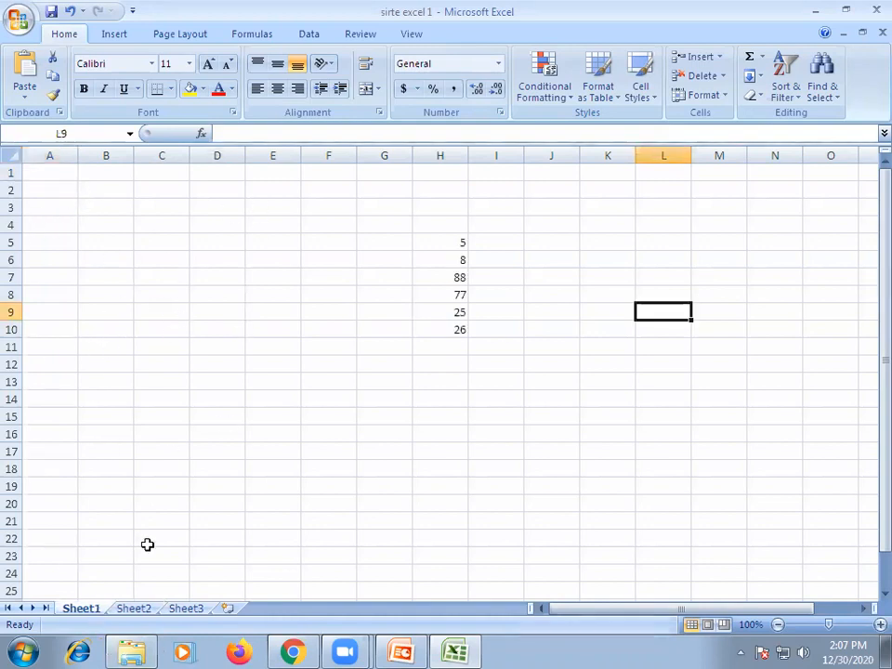
{"action": "left_click", "coordinate": [136, 612]}
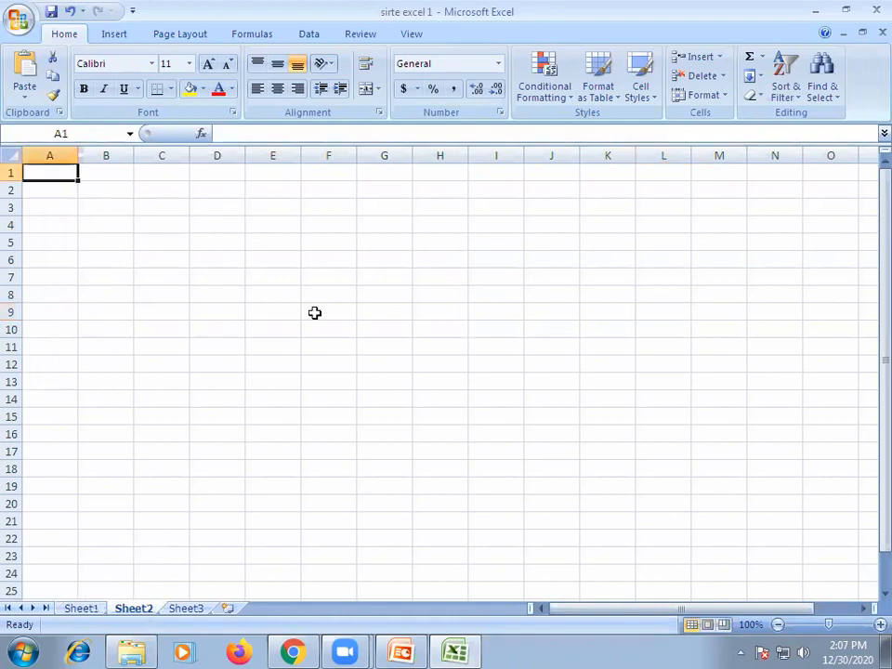
{"action": "left_click", "coordinate": [199, 612]}
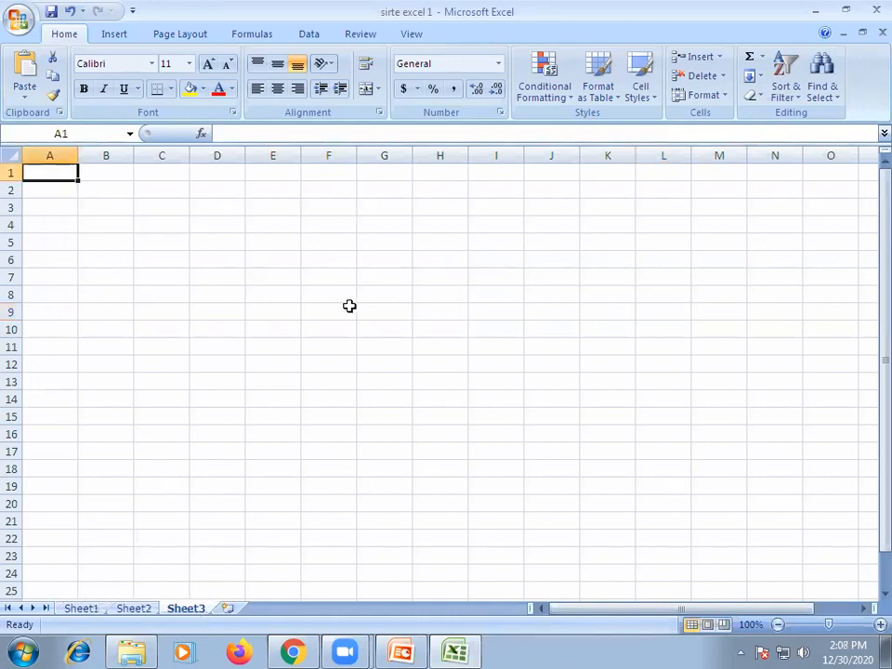
- Add five new blank worksheets after Sheet3
{"action": "left_click", "coordinate": [226, 610]}
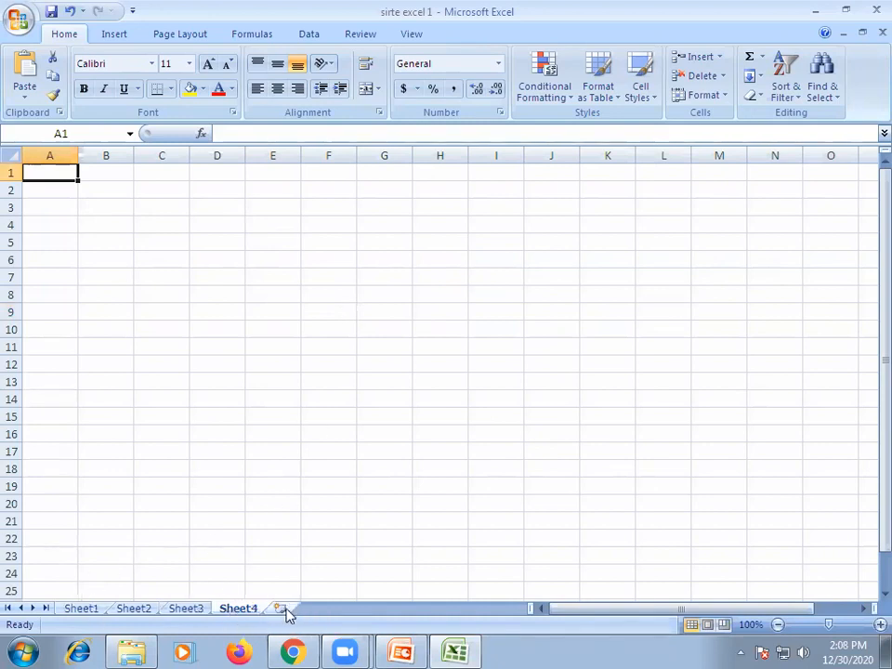
{"action": "left_click", "coordinate": [281, 609]}
{"action": "left_click", "coordinate": [331, 609]}
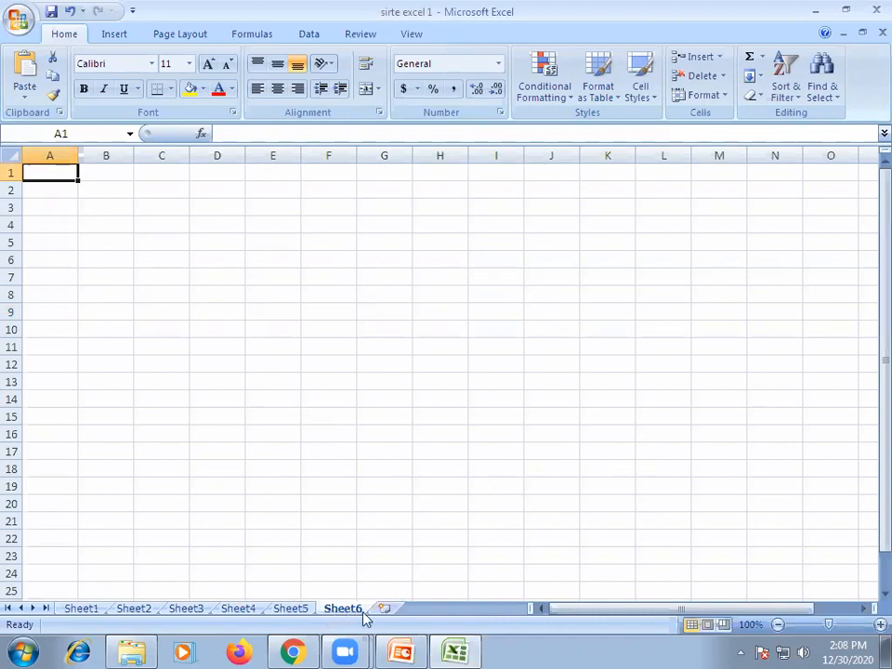
{"action": "left_click", "coordinate": [381, 611]}
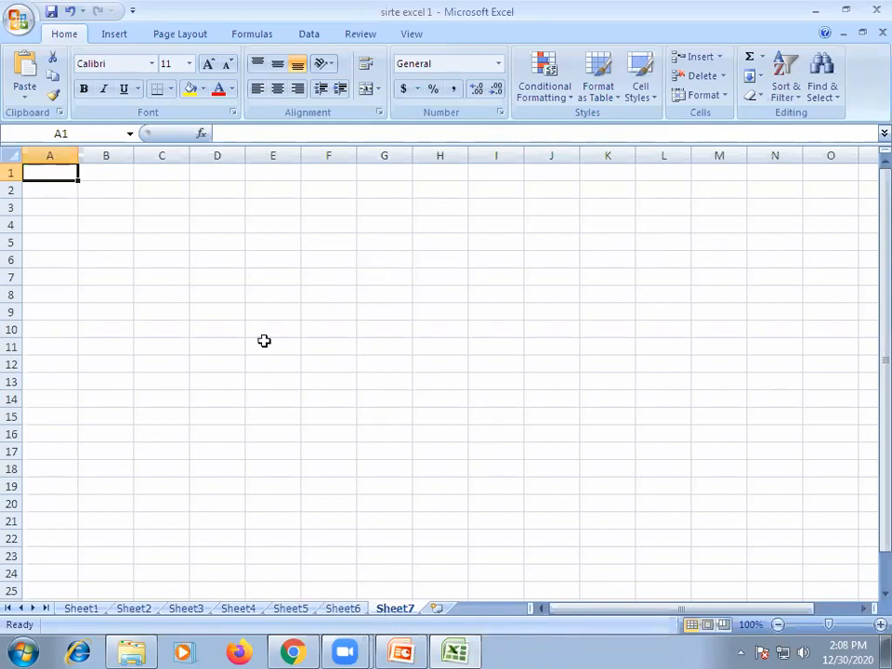
{"action": "left_click", "coordinate": [436, 609]}
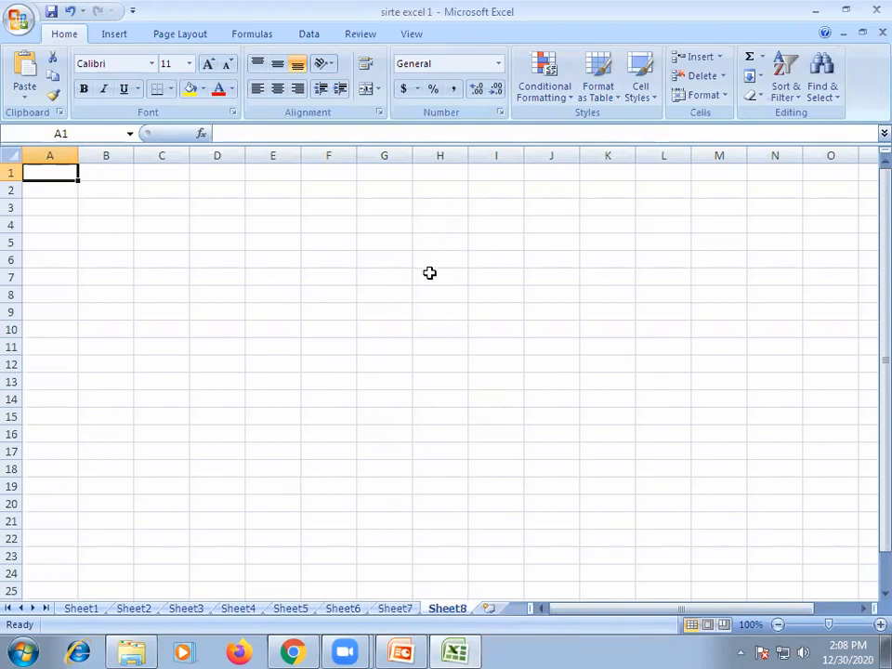
- Return to Sheet1 and examine the column of numbers in H5:H10 and the empty cell below it
{"action": "left_click", "coordinate": [81, 611]}
{"action": "left_click_drag", "start_coordinate": [448, 241], "coordinate": [452, 261]}
{"action": "left_click", "coordinate": [555, 278]}
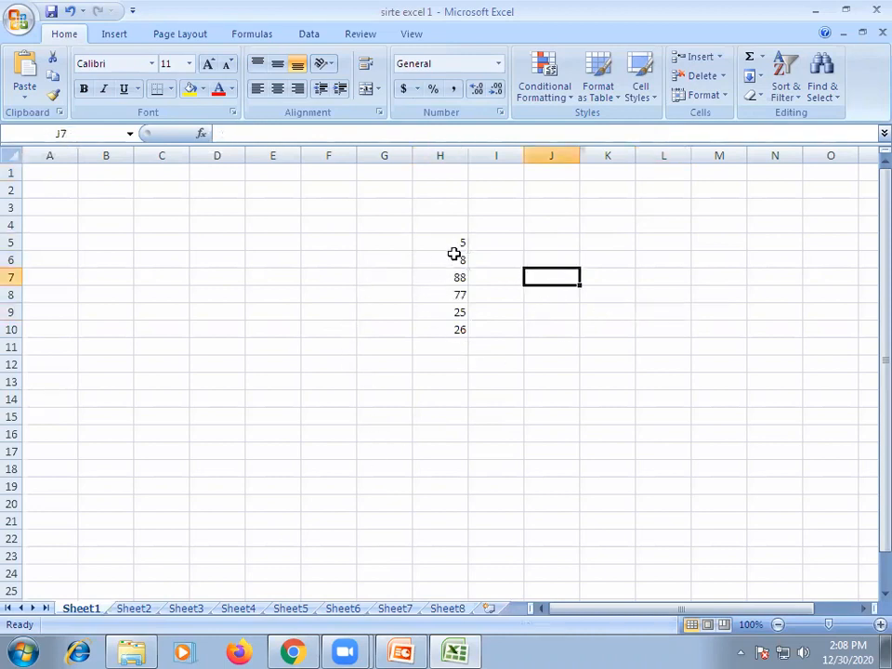
{"action": "left_click_drag", "start_coordinate": [446, 241], "coordinate": [447, 322]}
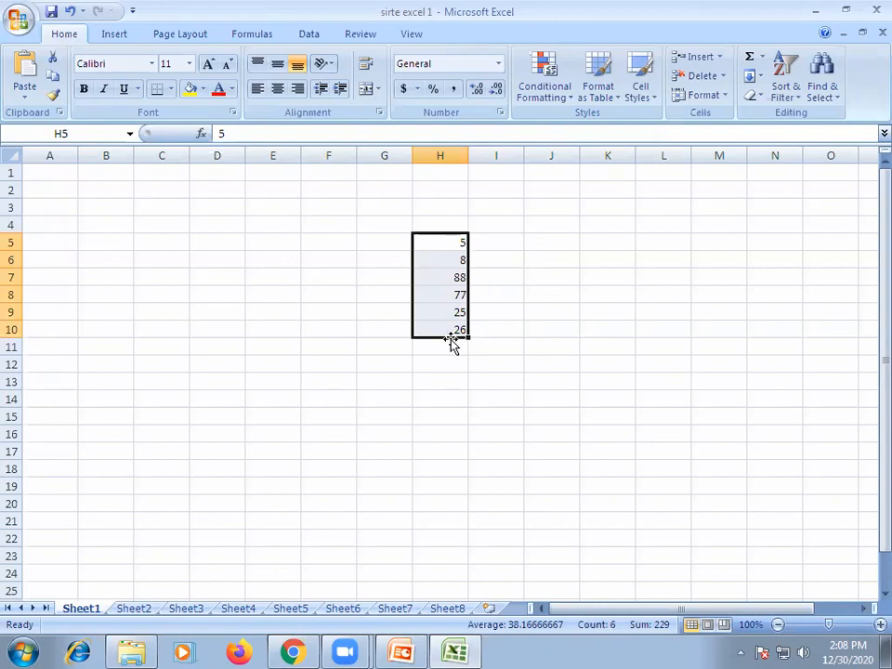
{"action": "left_click", "coordinate": [564, 275]}
{"action": "left_click_drag", "start_coordinate": [456, 241], "coordinate": [457, 324]}
{"action": "key", "text": "BackSpace"}
{"action": "left_click", "coordinate": [552, 384]}
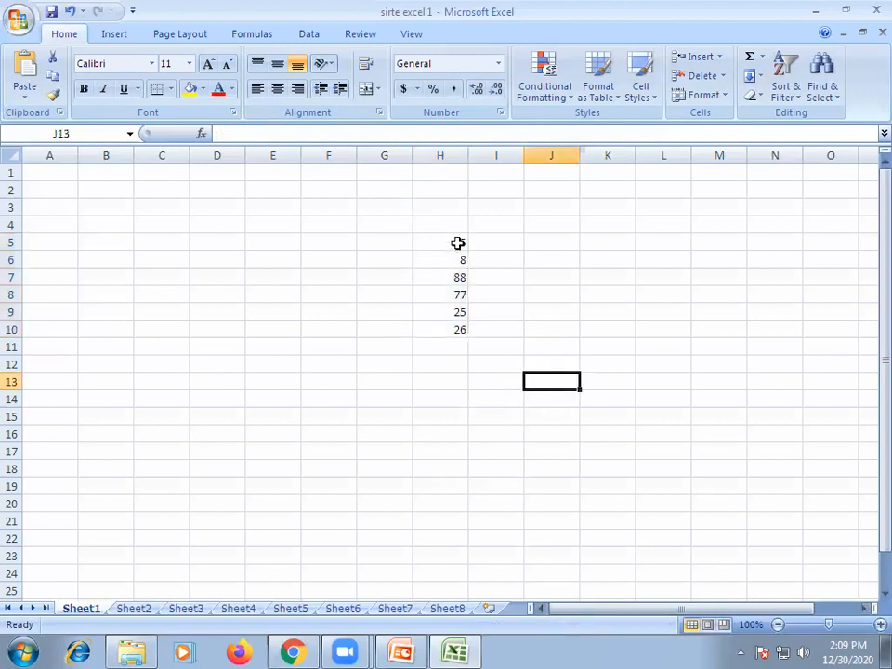
{"action": "left_click", "coordinate": [447, 348]}
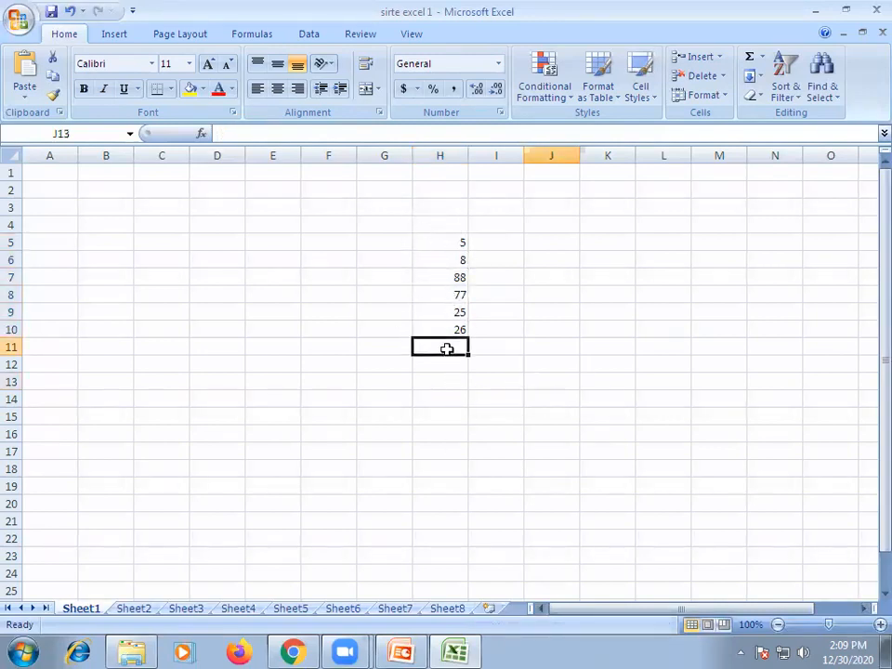
{"action": "left_click", "coordinate": [602, 331]}
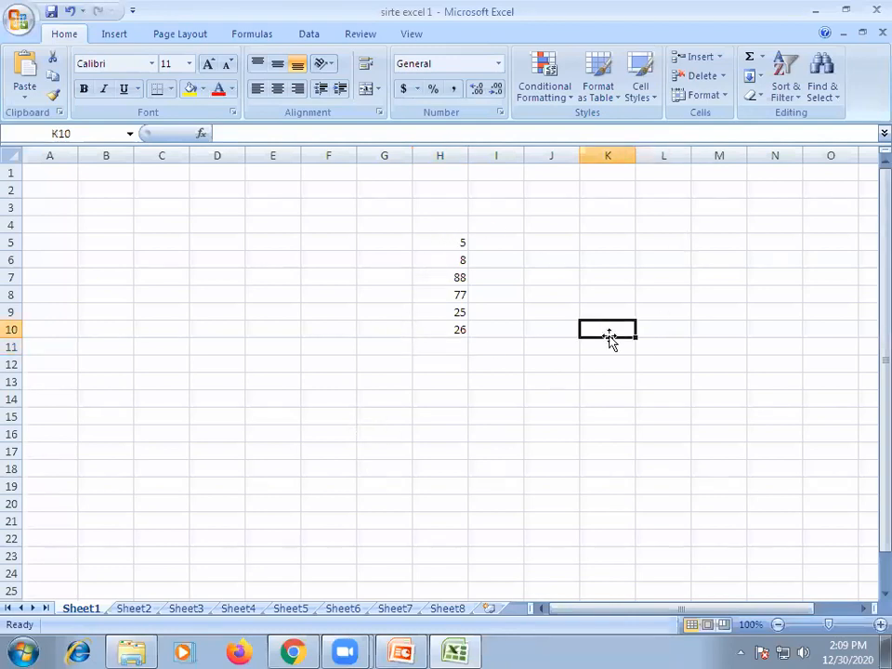
- Total the numbers in H5:H10 with the AutoSum Sum function, placing the result in H11
{"action": "left_click", "coordinate": [443, 243]}
{"action": "left_click_drag", "start_coordinate": [443, 242], "coordinate": [450, 335]}
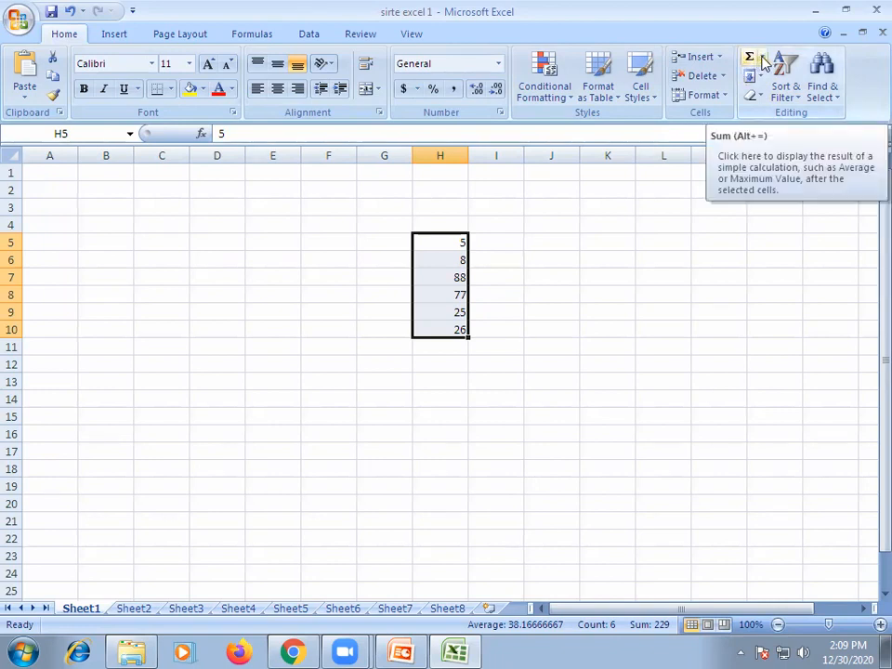
{"action": "left_click", "coordinate": [761, 62]}
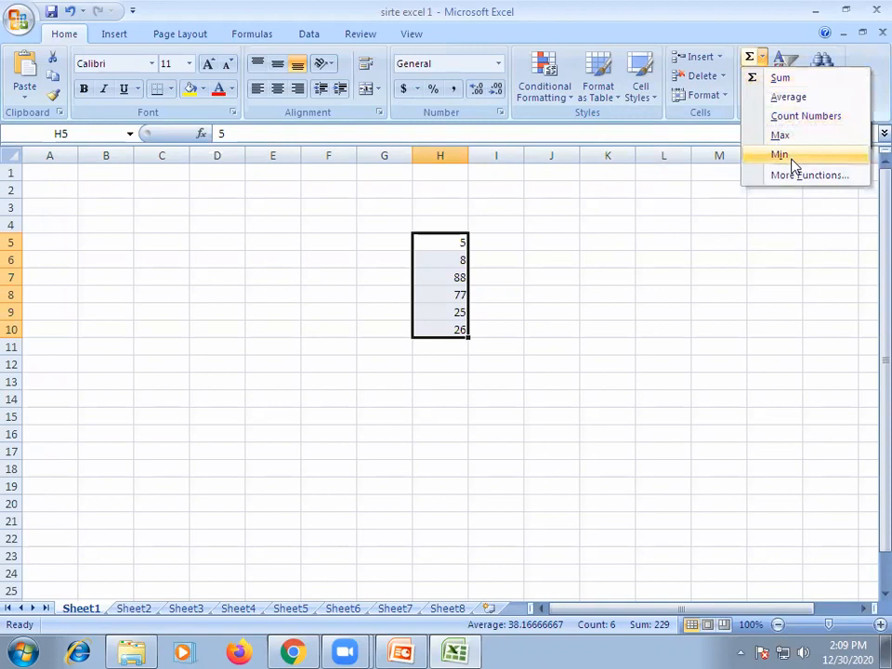
{"action": "left_click", "coordinate": [782, 82]}
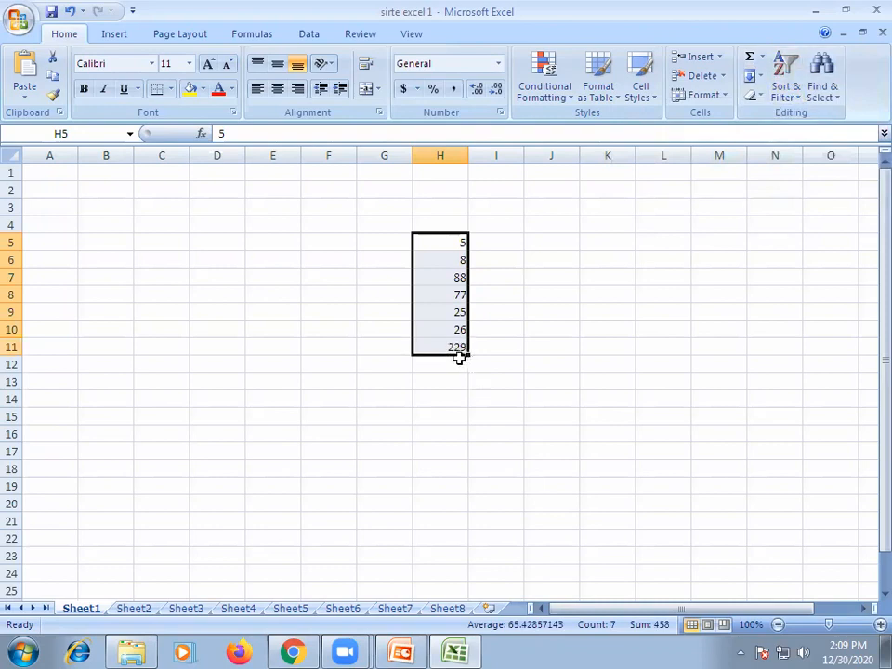
{"action": "left_click", "coordinate": [489, 368]}
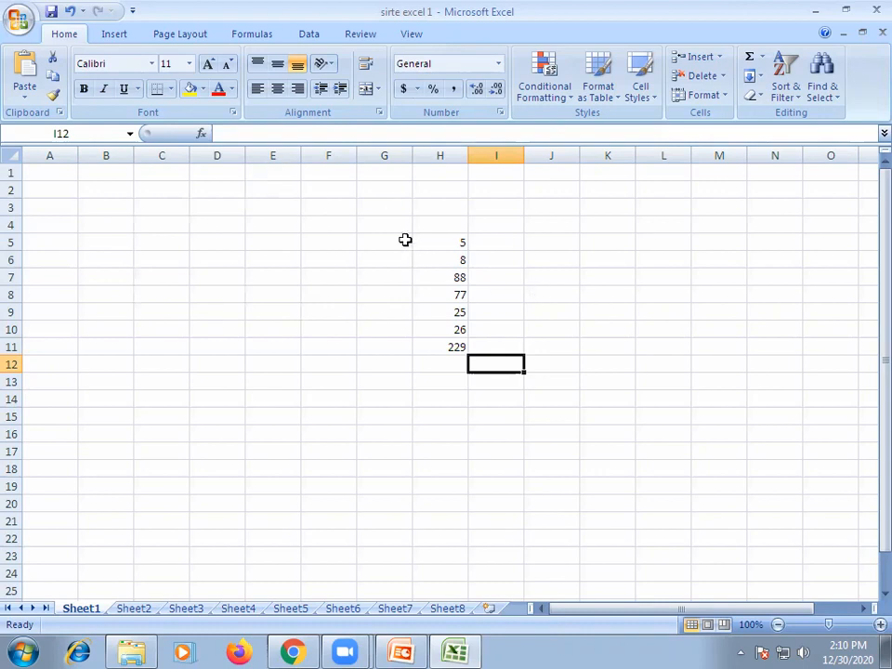
{"action": "left_click", "coordinate": [221, 242]}
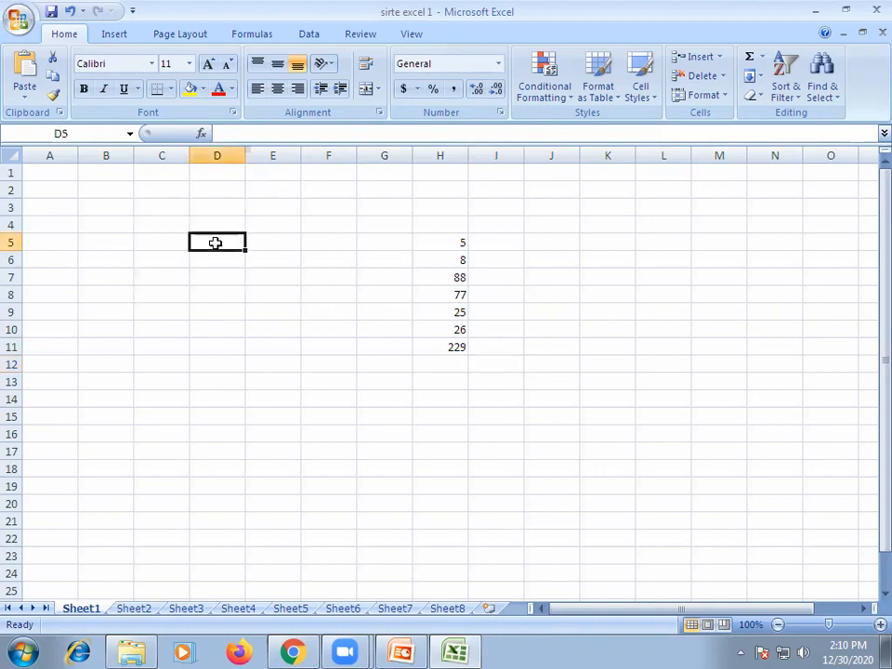
{"action": "left_click", "coordinate": [251, 131]}
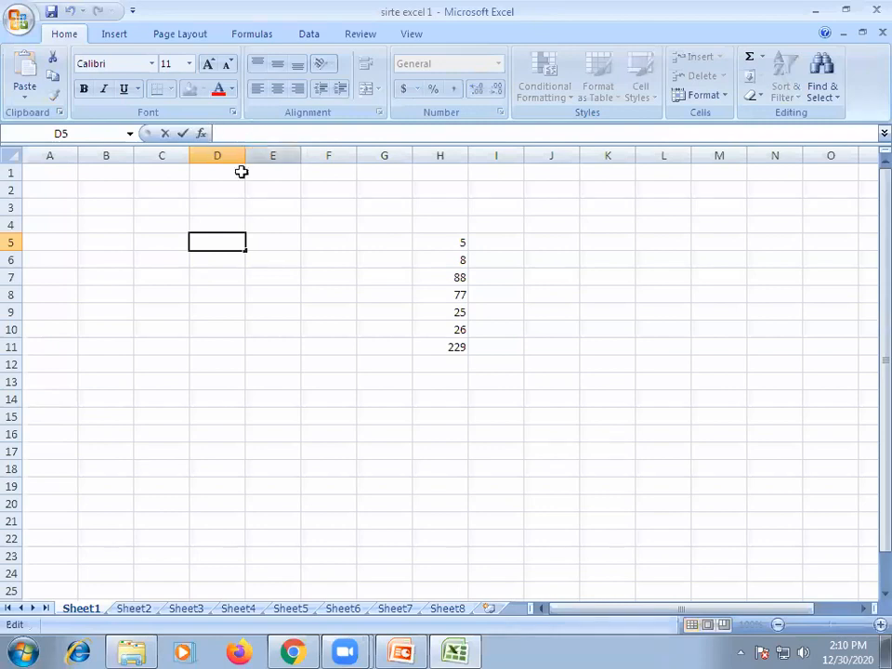
{"action": "left_click", "coordinate": [205, 347]}
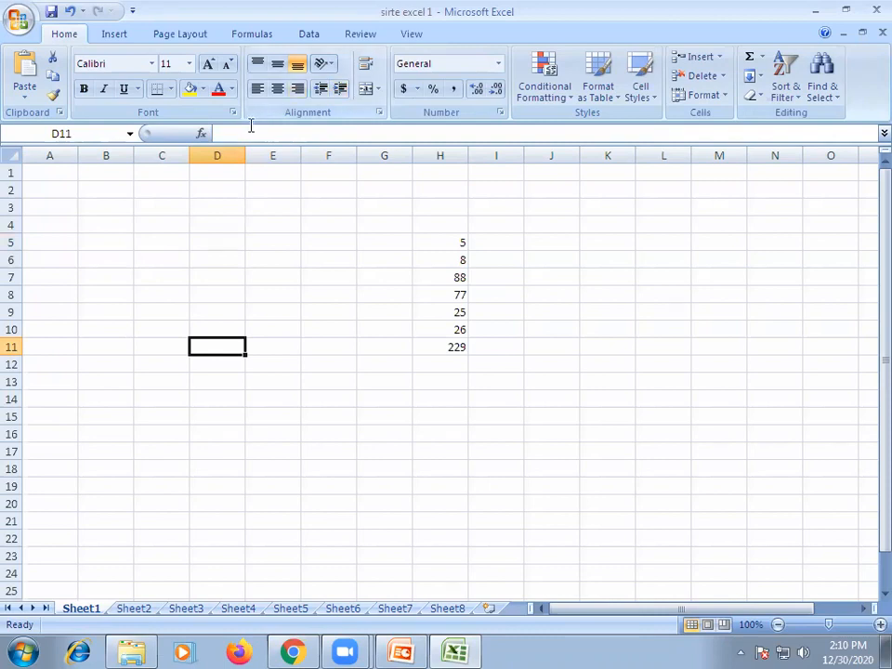
- Change the value of cell H6 to 66
{"action": "left_click", "coordinate": [446, 240]}
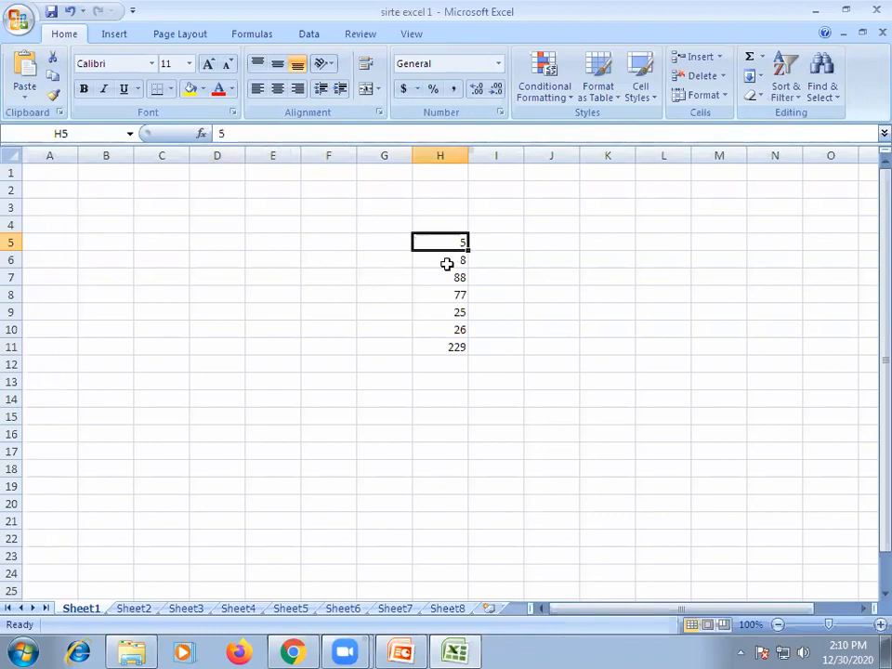
{"action": "left_click", "coordinate": [447, 261]}
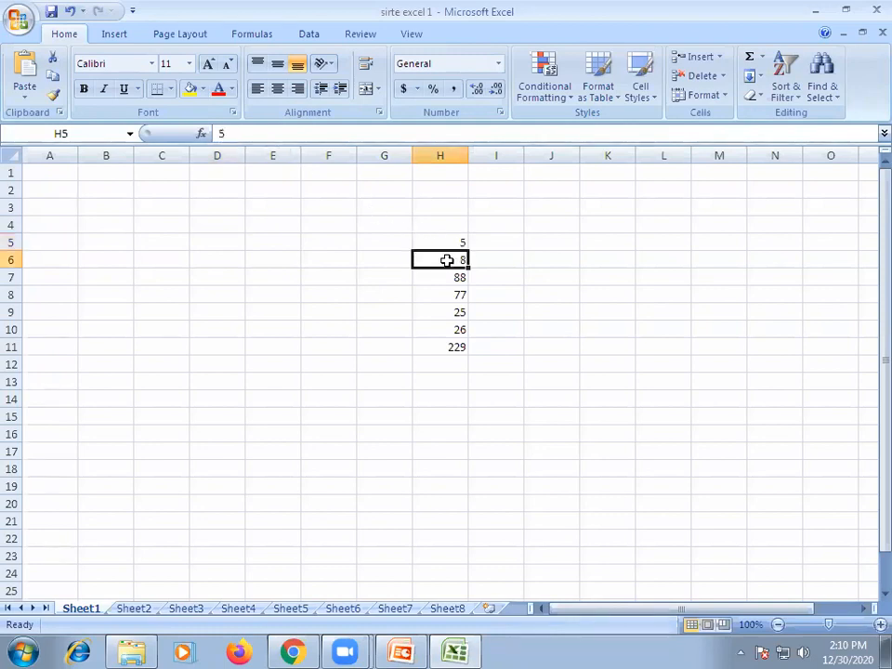
{"action": "left_click", "coordinate": [225, 134]}
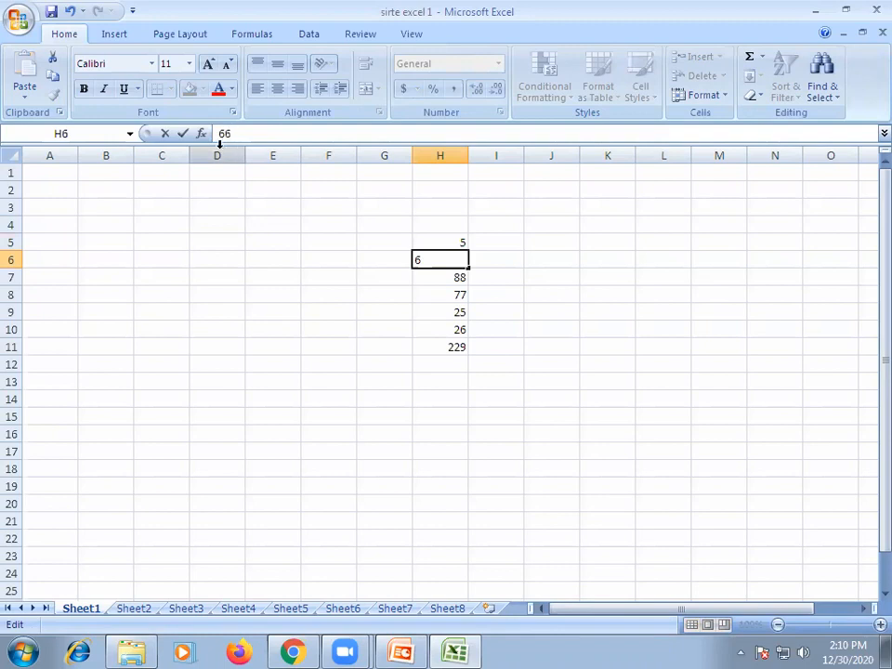
{"action": "left_click", "coordinate": [297, 311]}
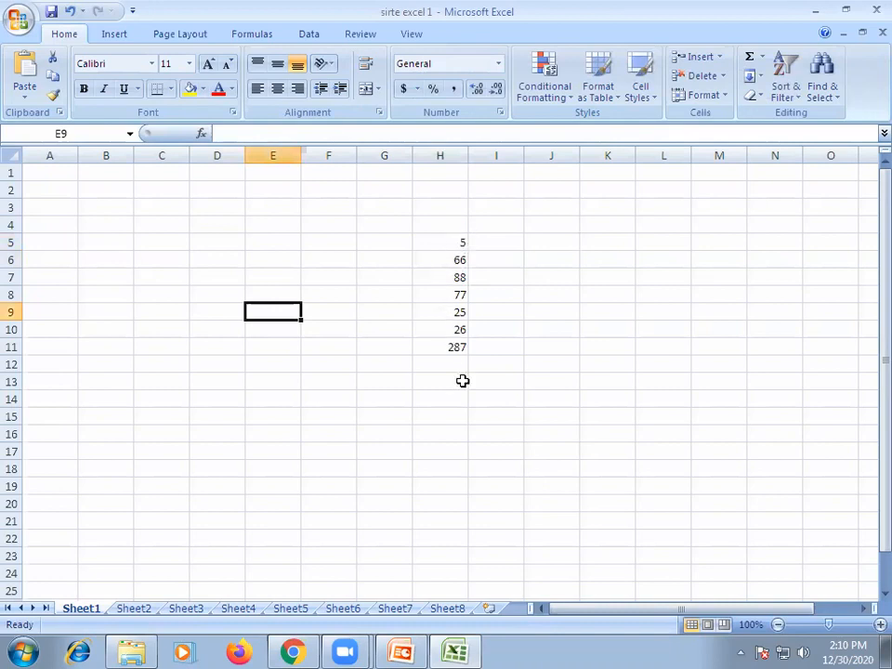
- Compare the contents of H5, H6 and H9 with the formula in H11, and view the available AutoSum functions
{"action": "left_click", "coordinate": [458, 350]}
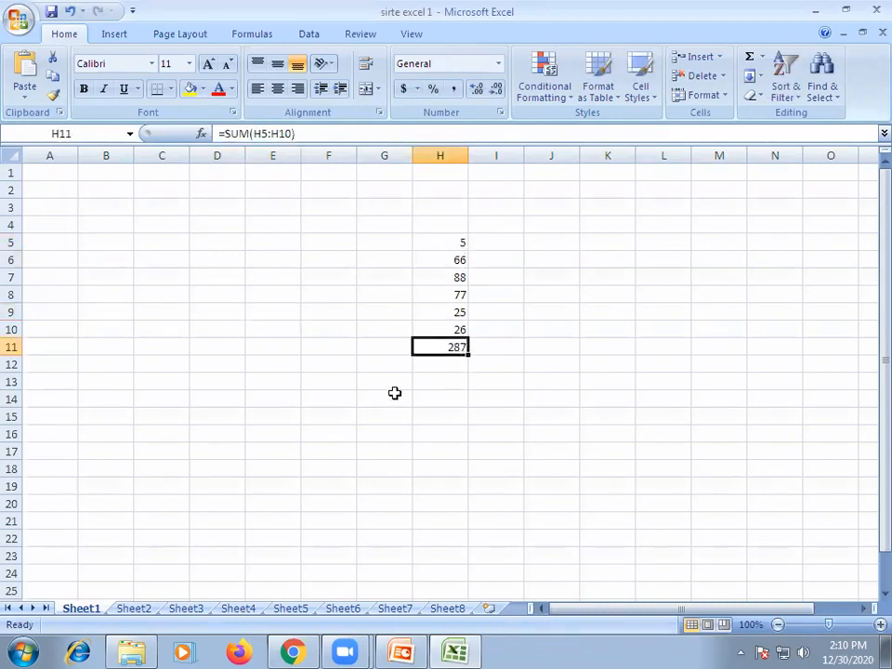
{"action": "left_click", "coordinate": [456, 240]}
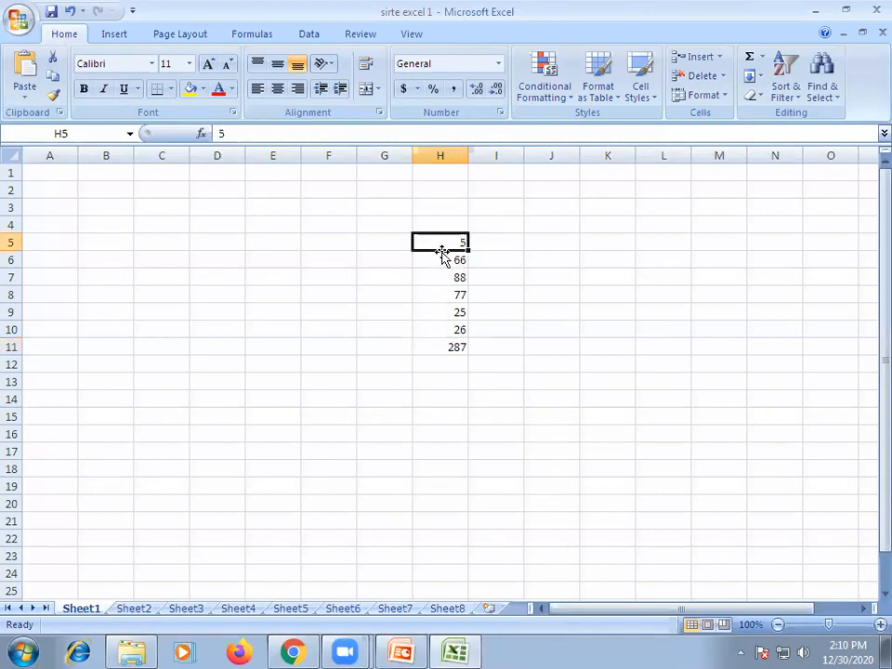
{"action": "left_click", "coordinate": [434, 261]}
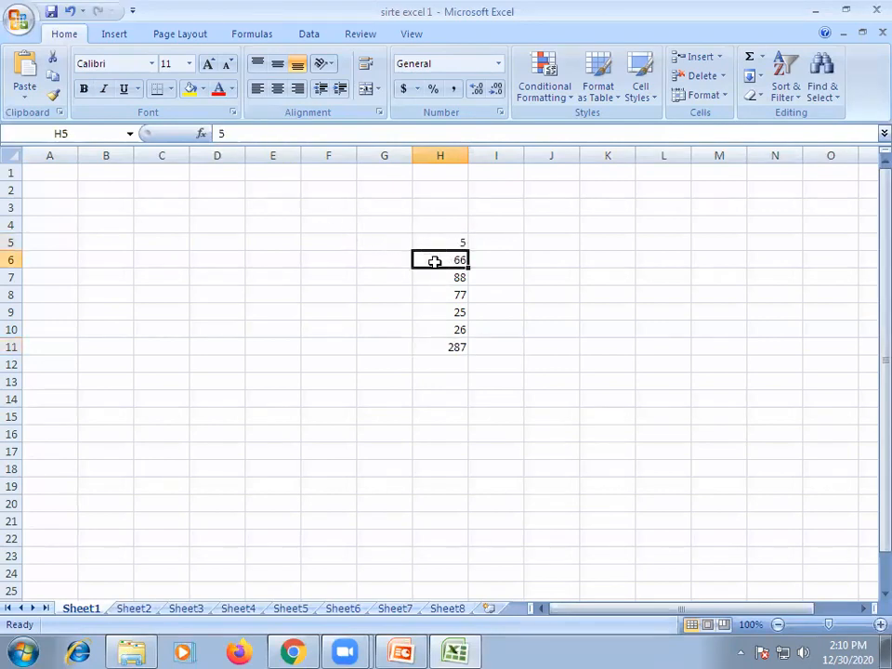
{"action": "left_click", "coordinate": [443, 311]}
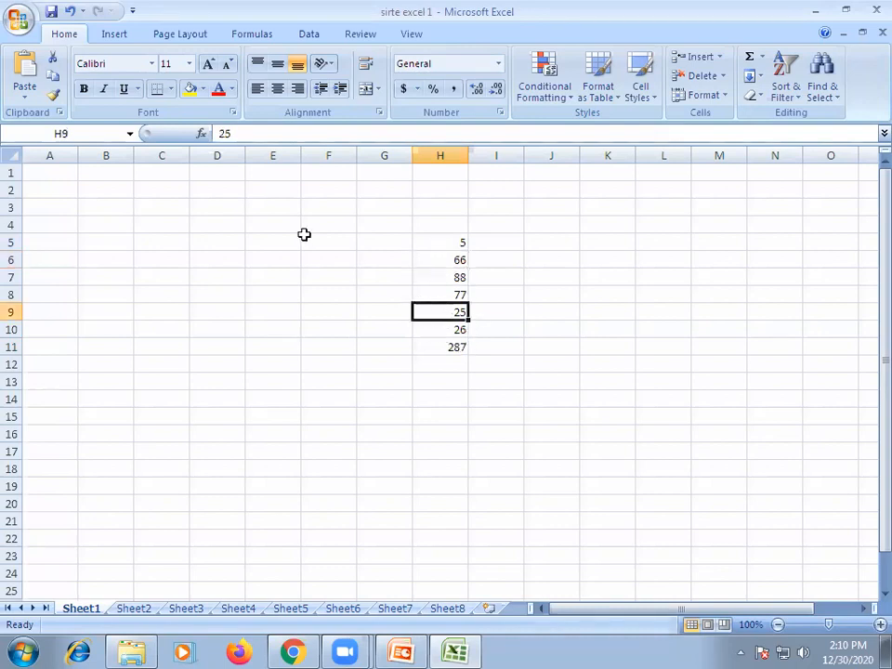
{"action": "left_click", "coordinate": [450, 350]}
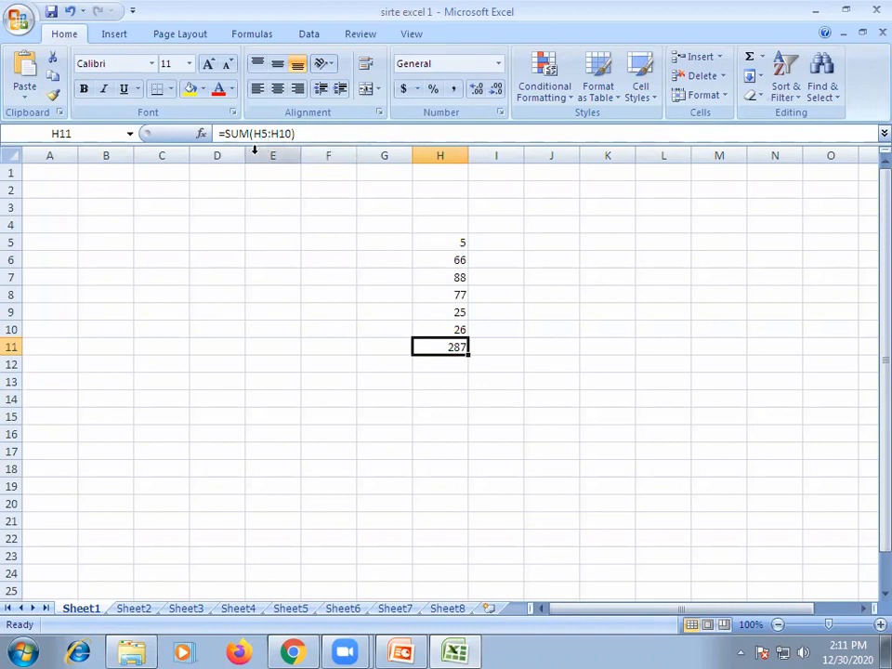
{"action": "left_click", "coordinate": [763, 59]}
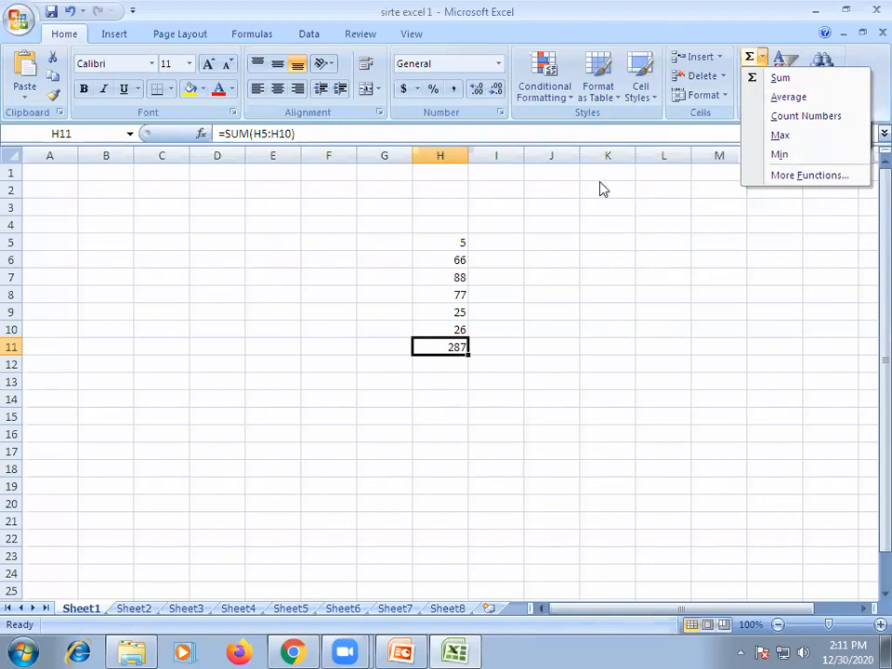
{"action": "key", "text": "Escape"}
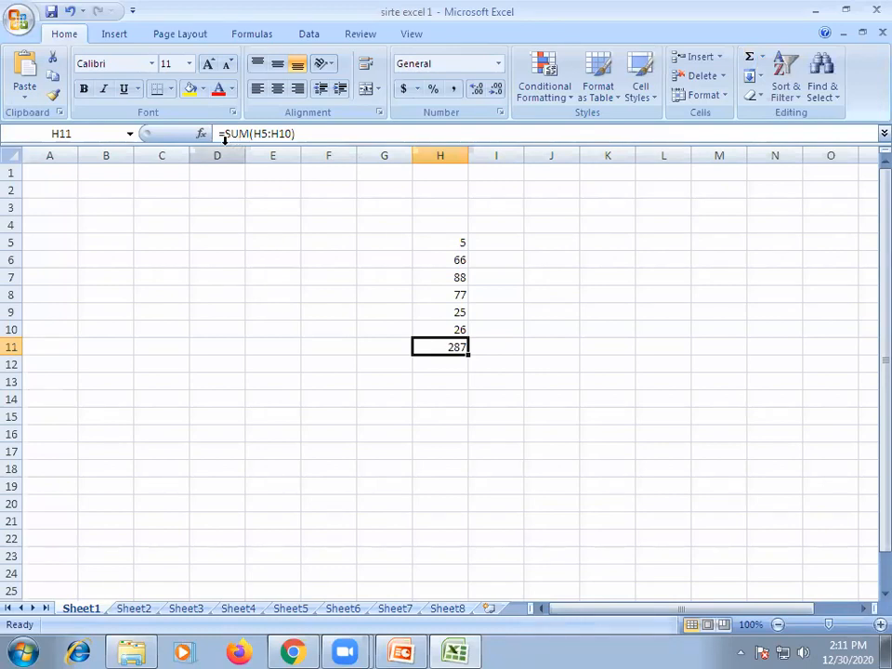
- Delete the entire SUM formula from cell H11, leaving the cell empty
{"action": "left_click", "coordinate": [312, 133]}
{"action": "key", "text": "BackSpace"}
{"action": "key", "text": "BackSpace"}
{"action": "key", "text": "BackSpace"}
{"action": "key", "text": "BackSpace"}
{"action": "key", "text": "BackSpace"}
{"action": "key", "text": "BackSpace"}
{"action": "key", "text": "BackSpace"}
{"action": "key", "text": "BackSpace"}
{"action": "key", "text": "BackSpace"}
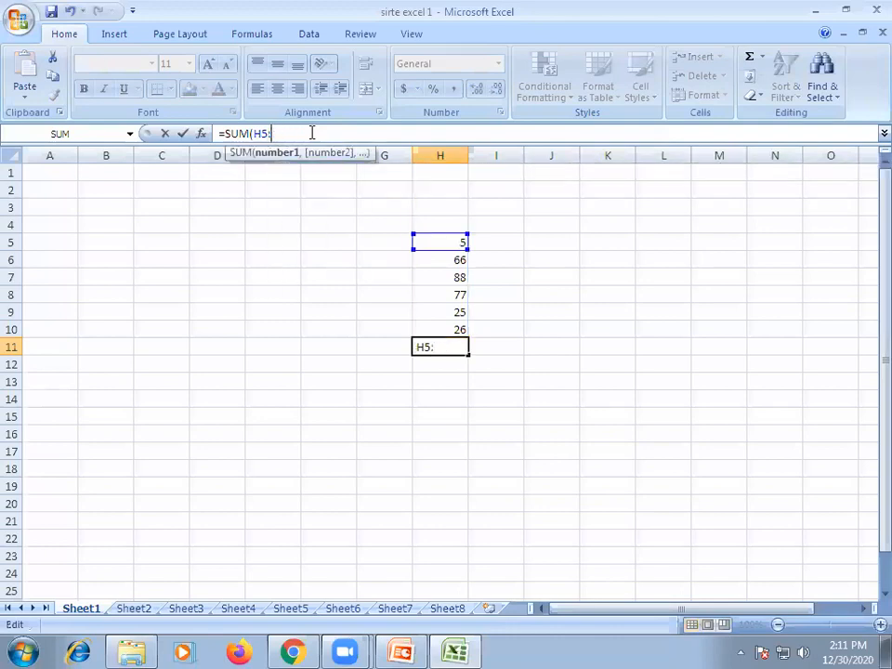
{"action": "key", "text": "BackSpace"}
{"action": "key", "text": "BackSpace"}
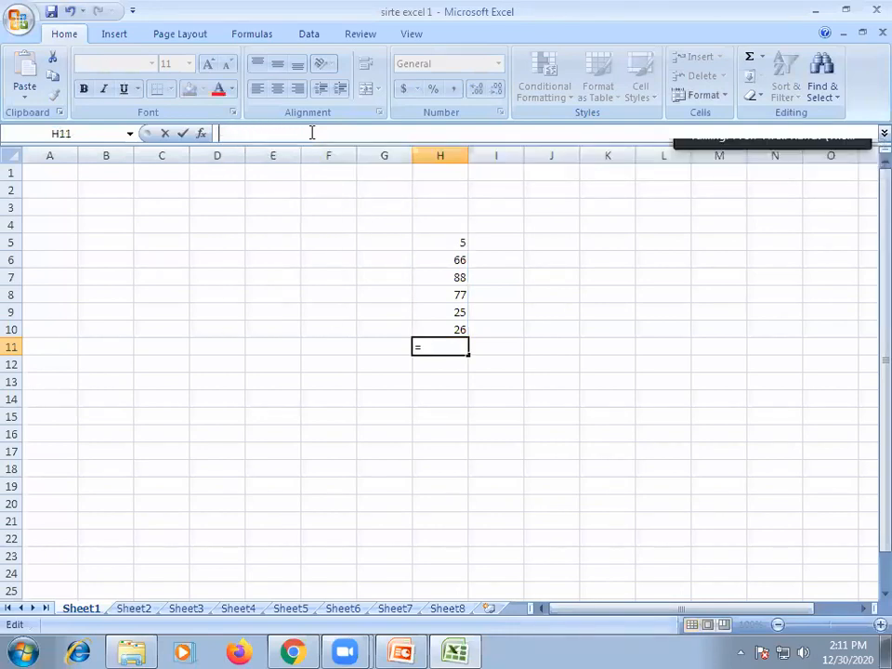
{"action": "left_click", "coordinate": [652, 308]}
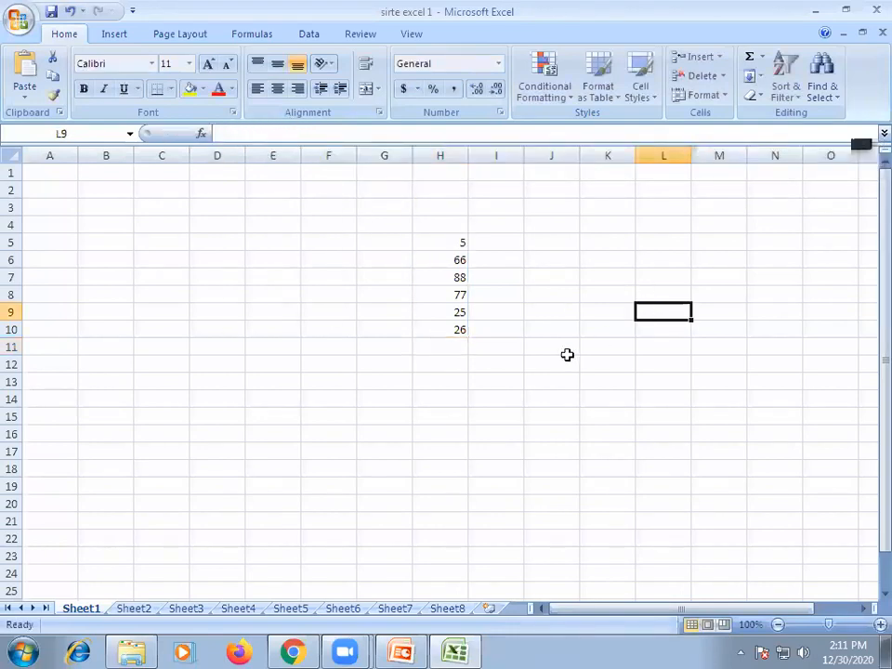
- Enter the formula =H5+H6+H7+H8+H9+H10 in cell H11, then reselect the cell to view its formula
{"action": "left_click", "coordinate": [439, 350]}
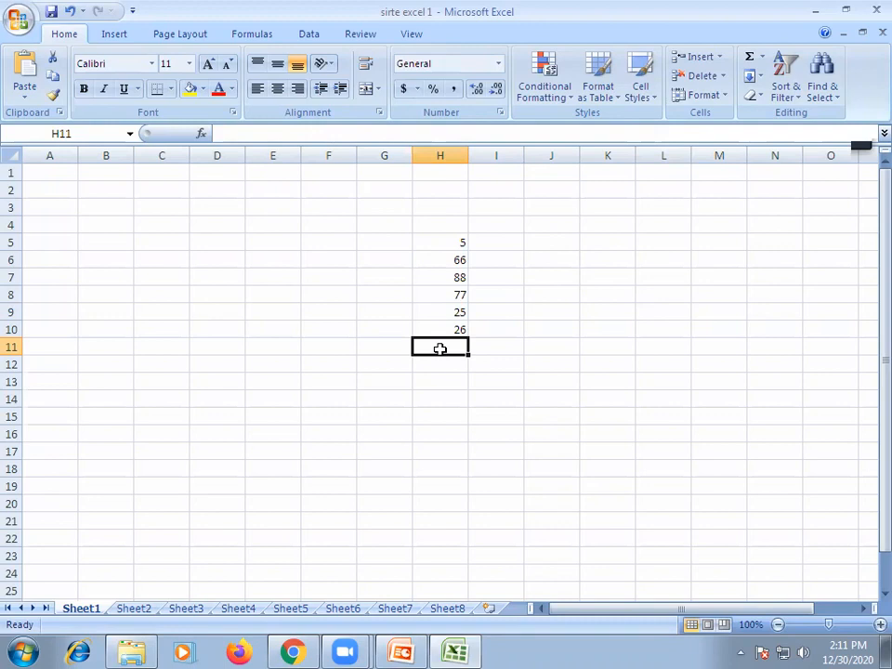
{"action": "type", "text": "="}
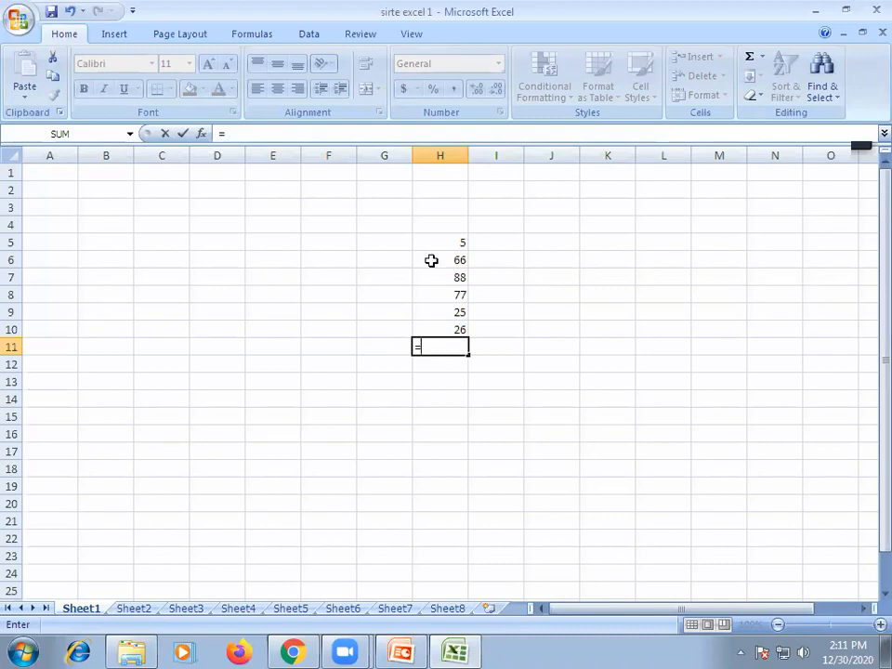
{"action": "left_click", "coordinate": [454, 242]}
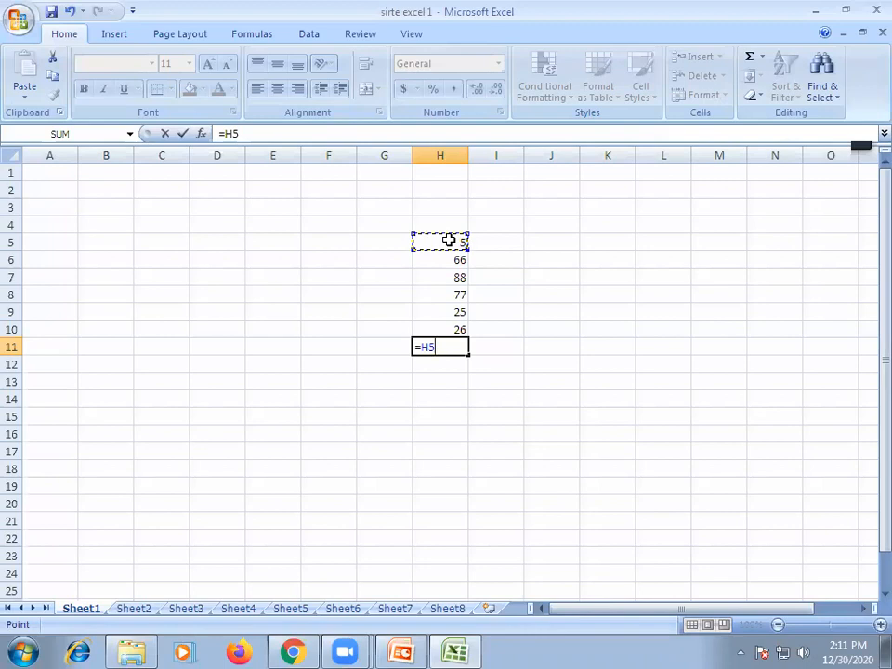
{"action": "type", "text": "+"}
{"action": "left_click", "coordinate": [454, 259]}
{"action": "type", "text": "+"}
{"action": "left_click", "coordinate": [444, 284]}
{"action": "type", "text": "+"}
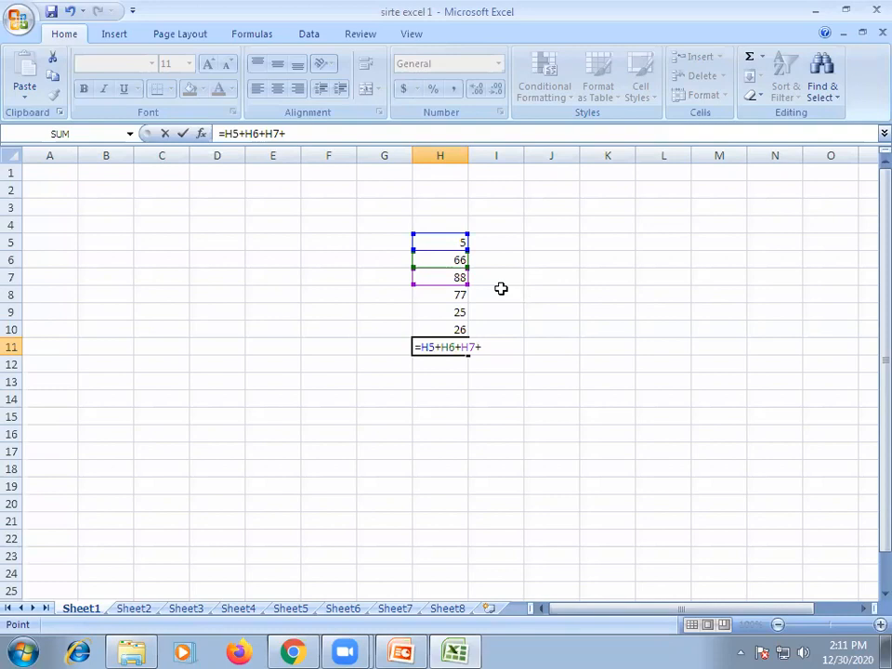
{"action": "left_click", "coordinate": [453, 295]}
{"action": "type", "text": "+"}
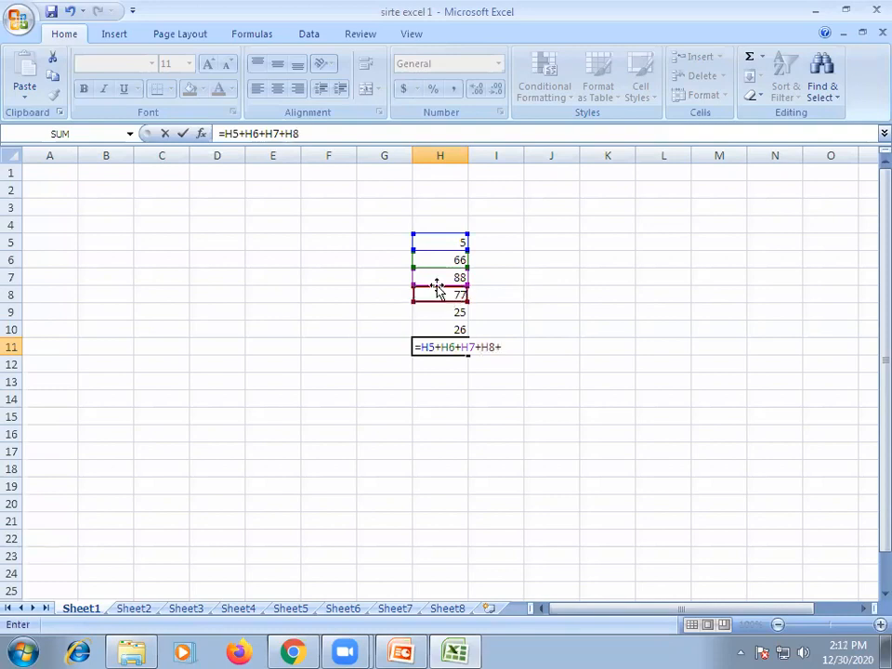
{"action": "left_click", "coordinate": [444, 315]}
{"action": "type", "text": "+"}
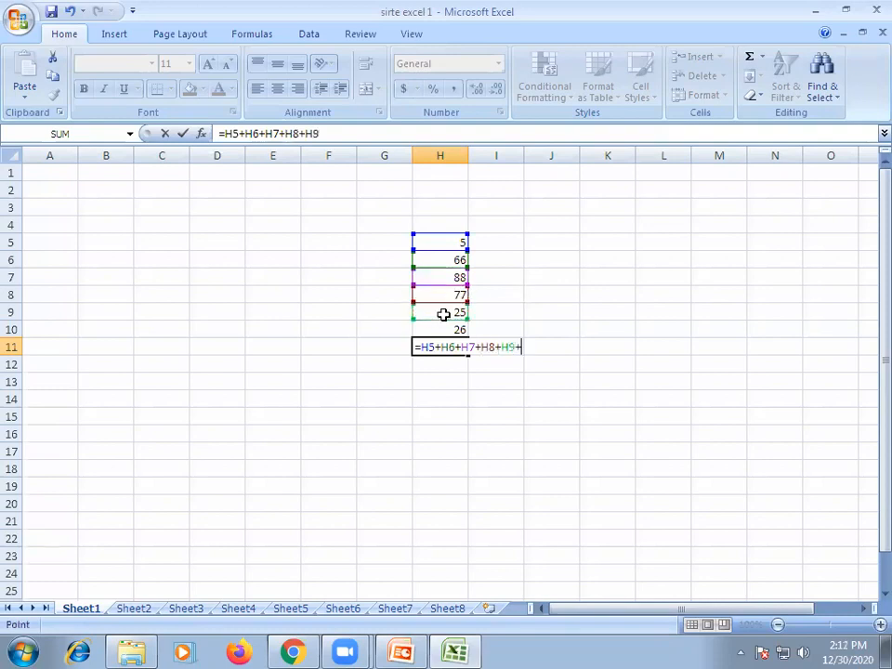
{"action": "left_click", "coordinate": [443, 330]}
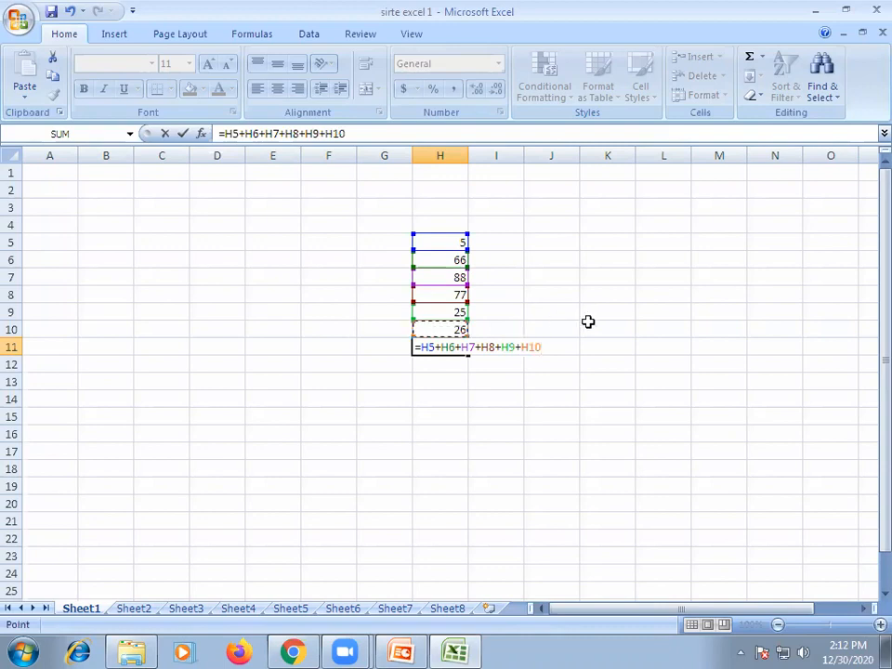
{"action": "key", "text": "Return"}
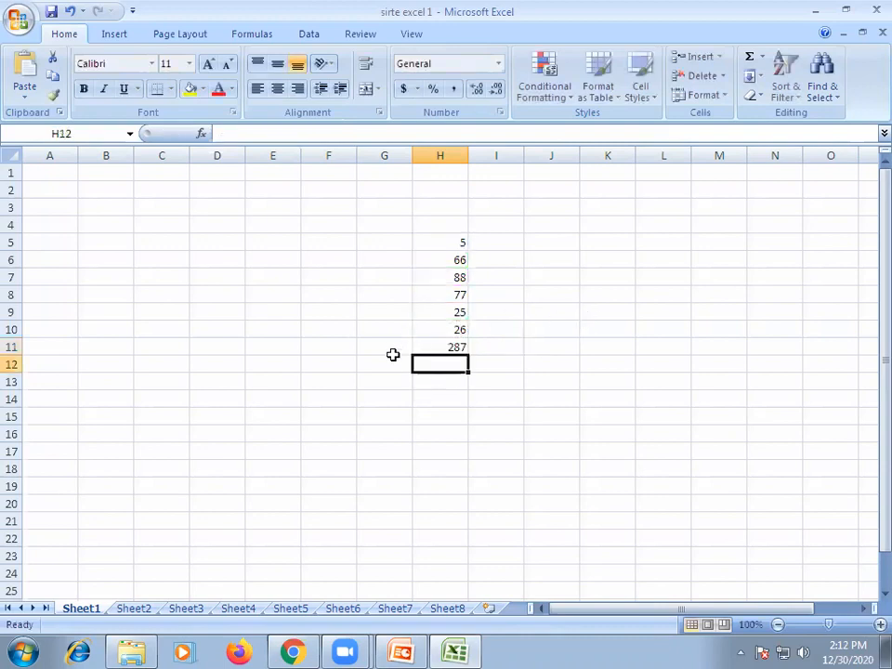
{"action": "left_click", "coordinate": [450, 348]}
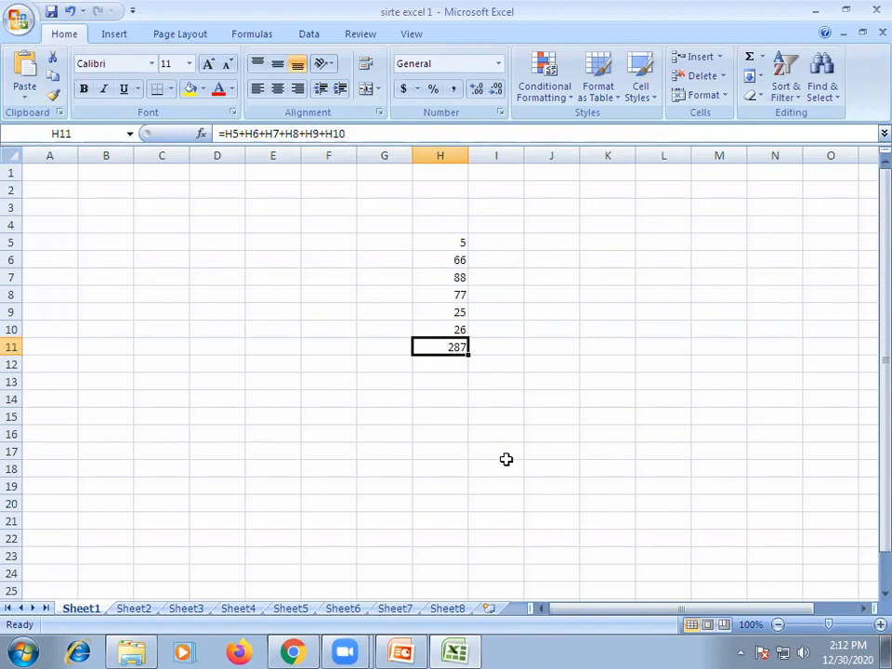
- Switch to the PowerPoint presentation and start the slide show from the Microsoft Excel slide
{"action": "mouse_move", "coordinate": [430, 651]}
{"action": "left_click", "coordinate": [437, 649]}
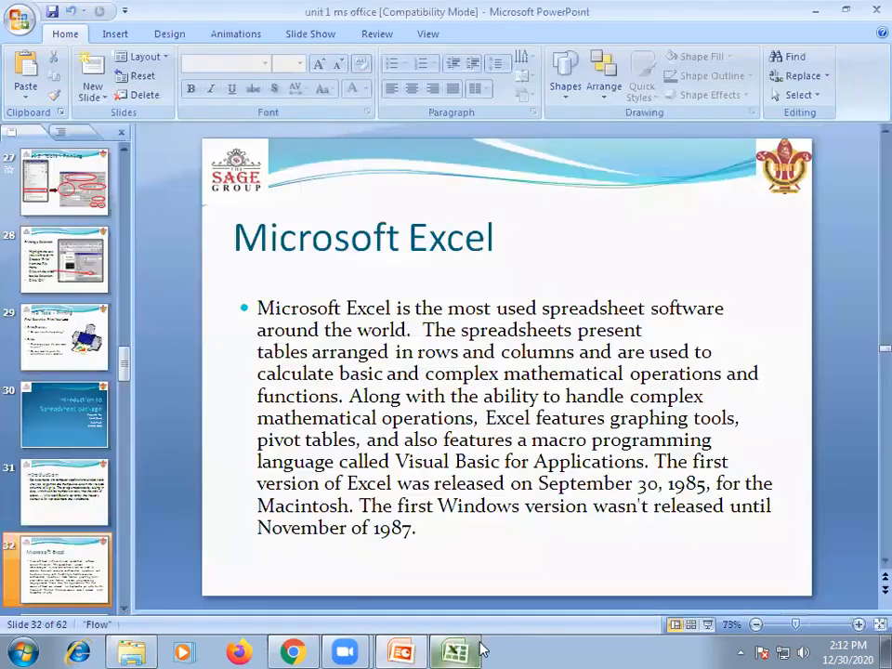
{"action": "left_click", "coordinate": [707, 627]}
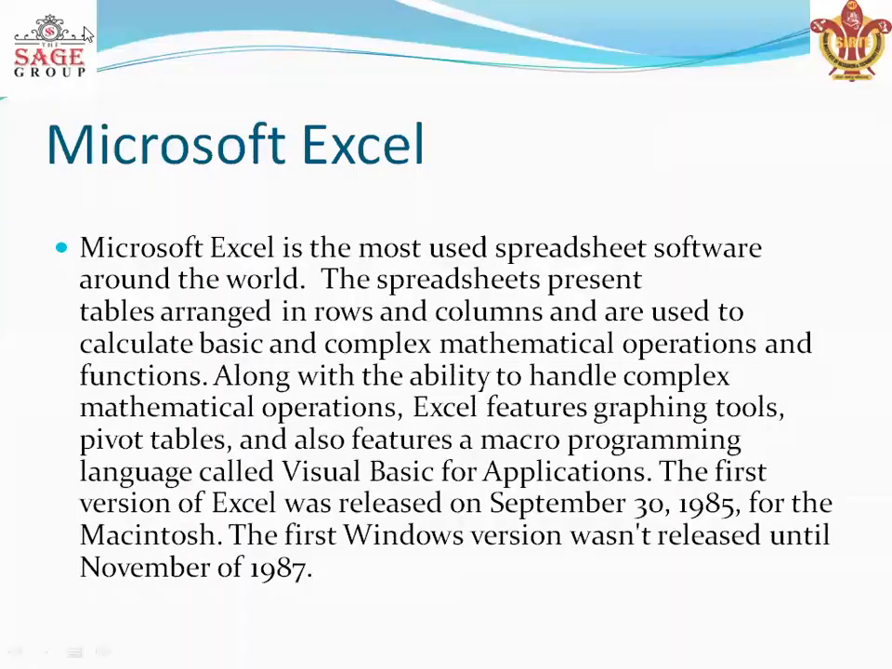
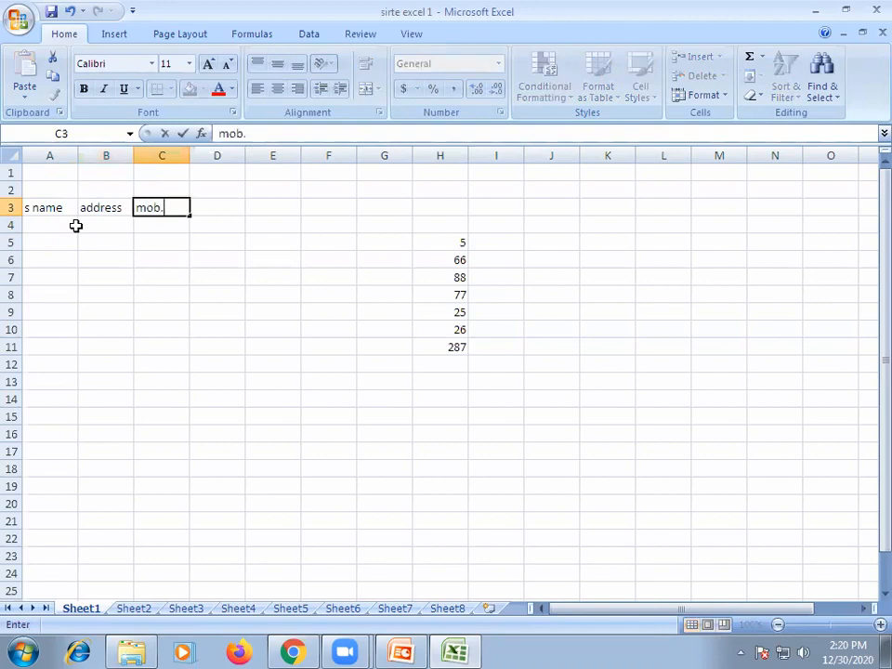
- Complete the header "mob. No." in cell C3 and enter the header "DOB" in D3
{"action": "type", "text": "ob. no"}
{"action": "key", "text": "BackSpace"}
{"action": "key", "text": "BackSpace"}
{"action": "type", "text": "No."}
{"action": "key", "text": "Tab"}
{"action": "type", "text": "DOB"}
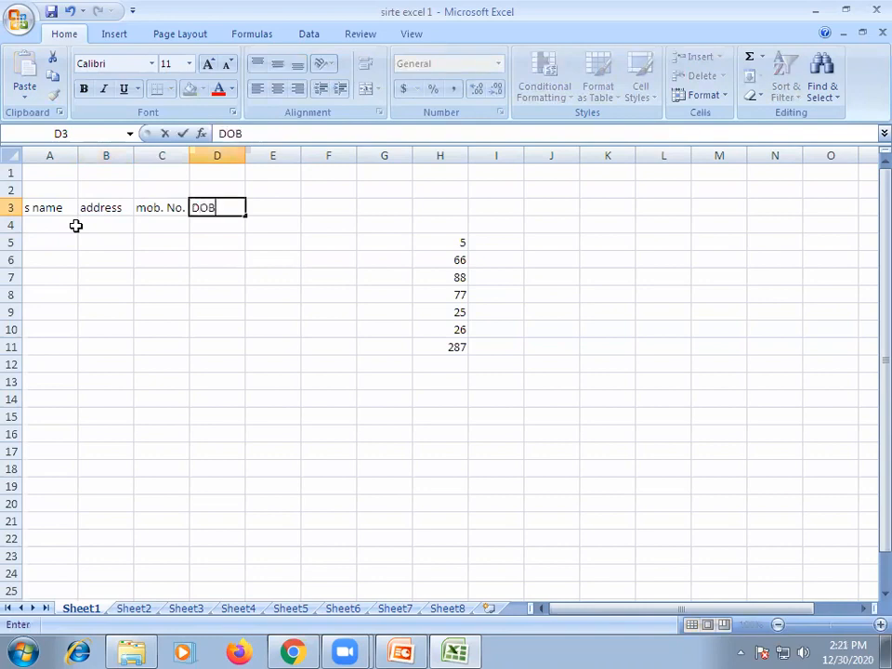
{"action": "left_click", "coordinate": [283, 349]}
- Widen column D under the DOB header and column C under the mob. No. header
{"action": "left_click", "coordinate": [205, 207]}
{"action": "left_click_drag", "start_coordinate": [246, 159], "coordinate": [278, 159]}
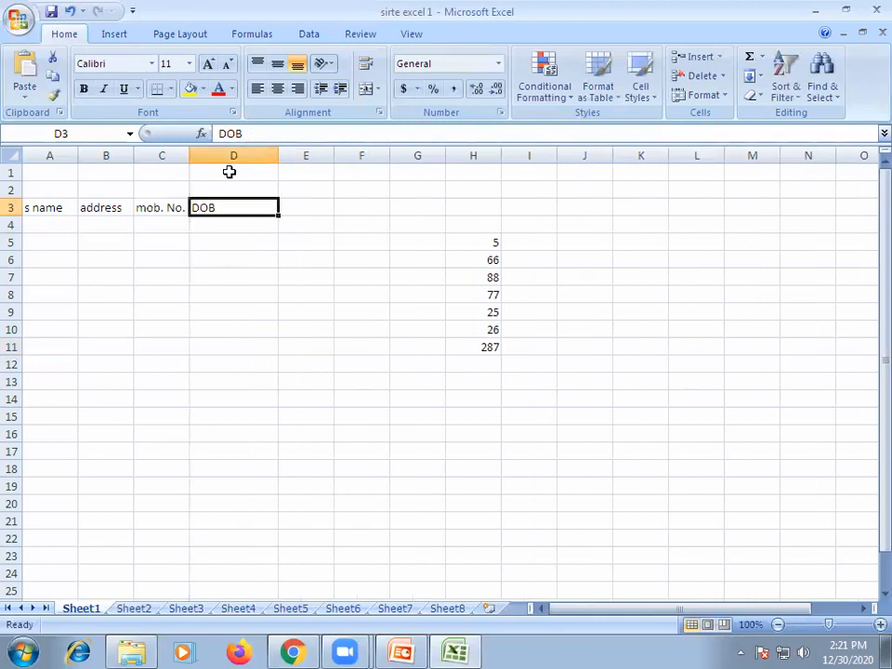
{"action": "left_click_drag", "start_coordinate": [188, 155], "coordinate": [231, 159]}
{"action": "left_click", "coordinate": [172, 219]}
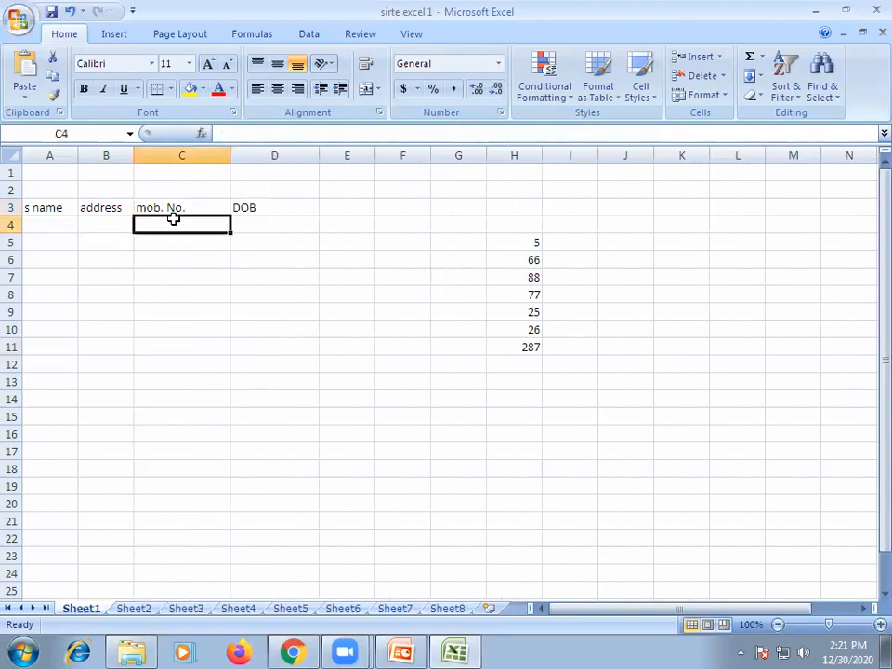
- Select the entire mob. No. column and examine how far its selection extends down the sheet, returning to the first row
{"action": "left_click", "coordinate": [171, 277]}
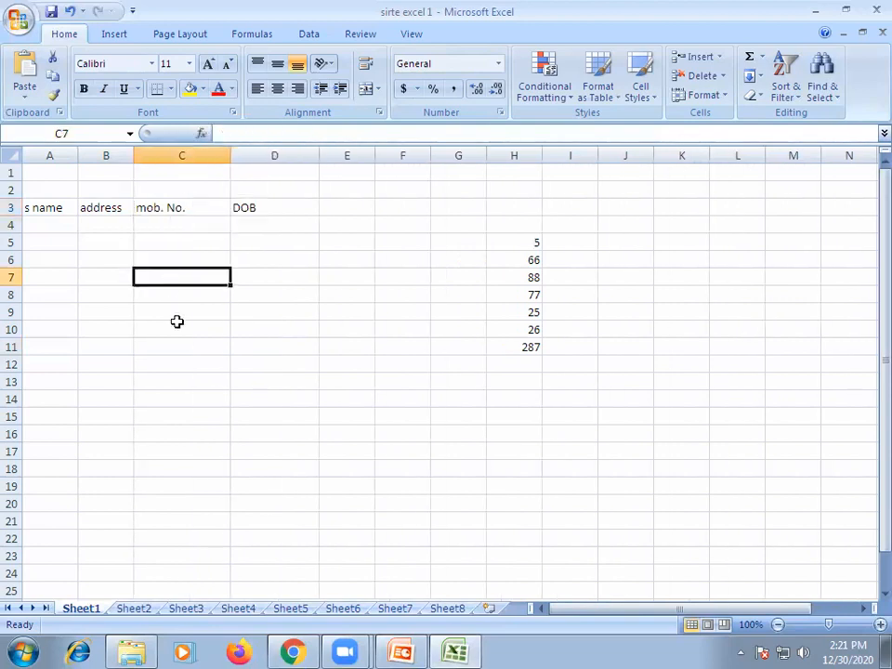
{"action": "left_click", "coordinate": [183, 154]}
{"action": "left_click", "coordinate": [205, 312]}
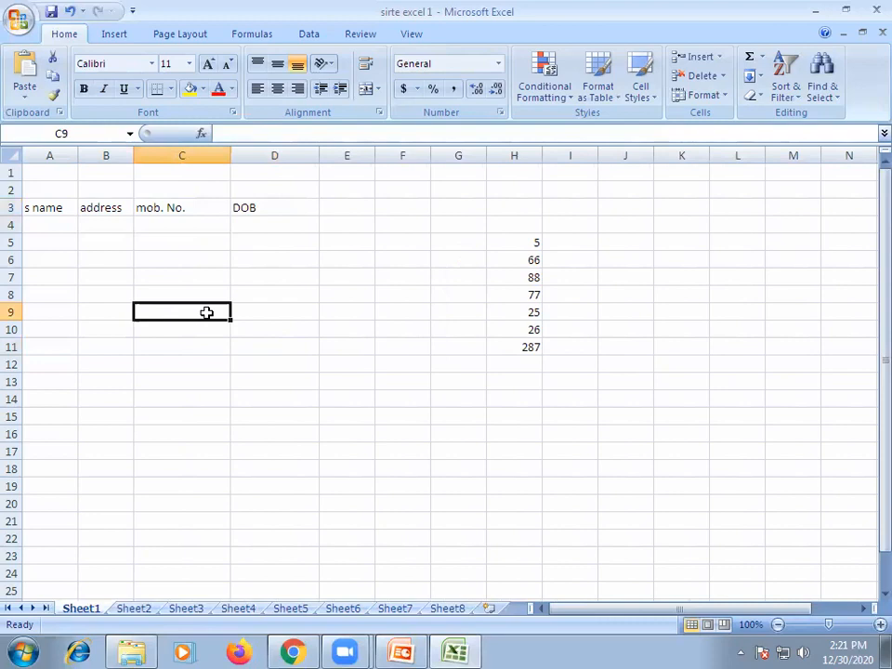
{"action": "left_click", "coordinate": [170, 240]}
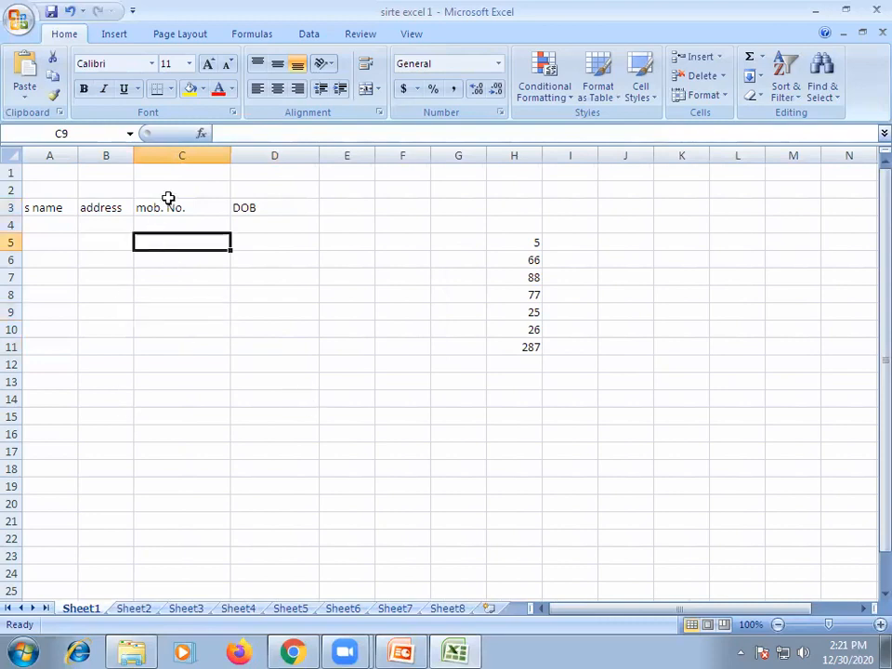
{"action": "left_click", "coordinate": [181, 154]}
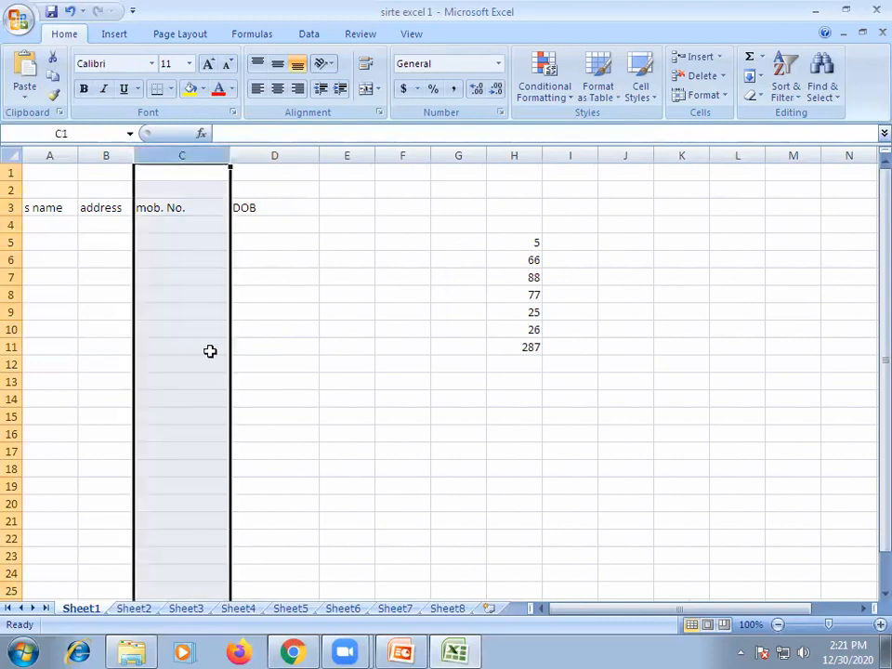
{"action": "left_click_drag", "start_coordinate": [882, 224], "coordinate": [866, 270]}
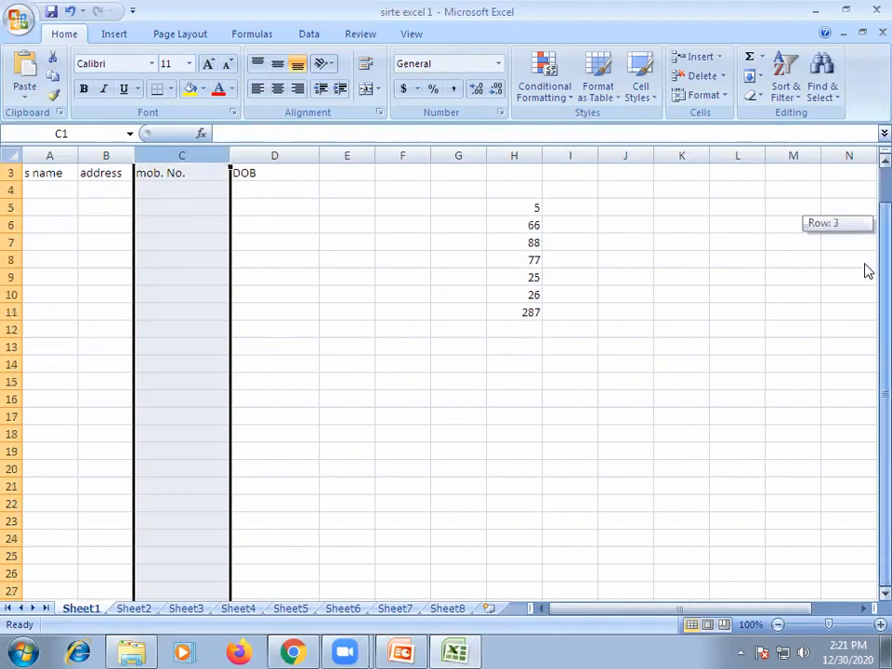
{"action": "scroll", "coordinate": [175, 416], "scroll_direction": "down", "scroll_amount": 9}
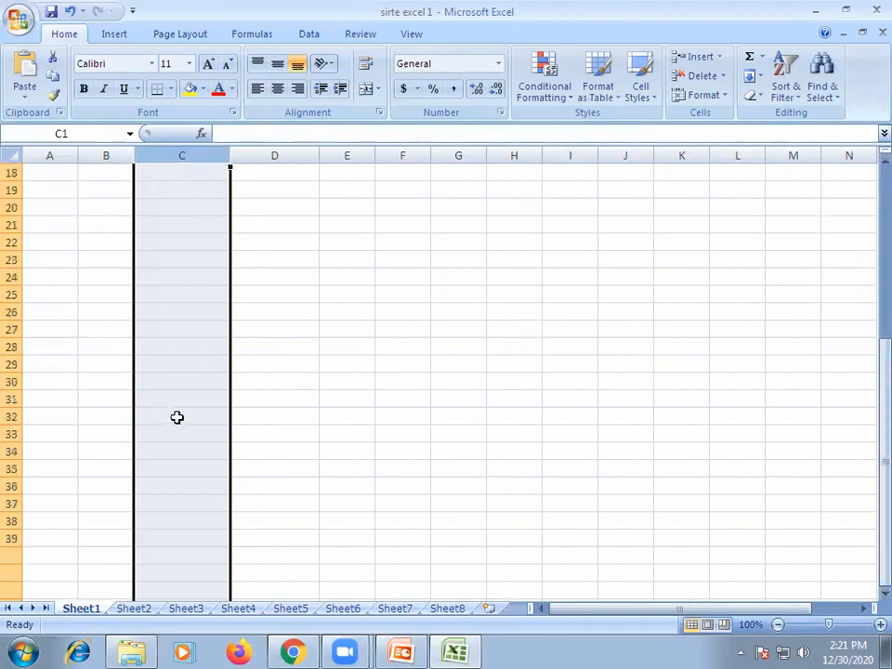
{"action": "scroll", "coordinate": [180, 410], "scroll_direction": "down", "scroll_amount": 10}
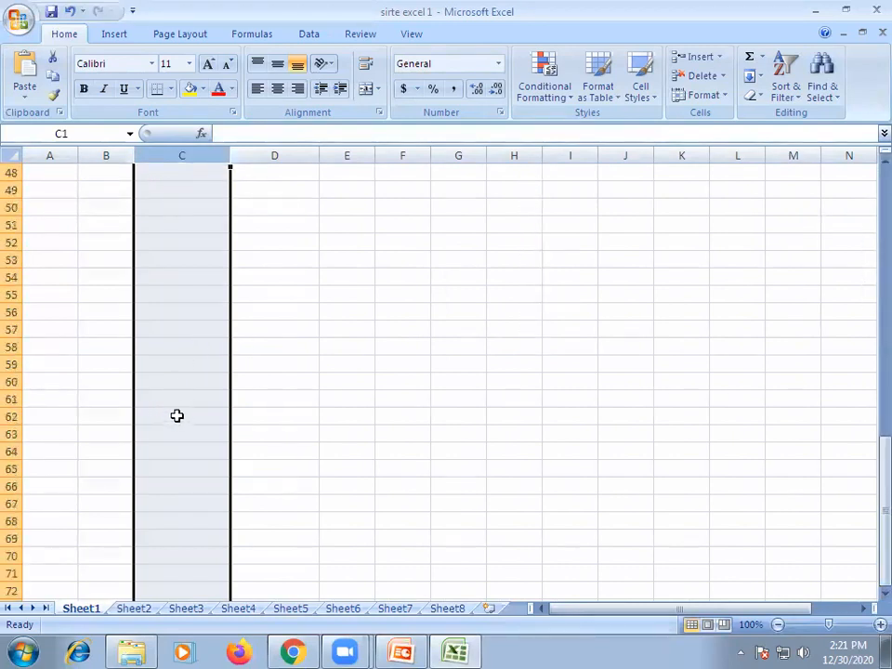
{"action": "scroll", "coordinate": [177, 416], "scroll_direction": "down", "scroll_amount": 17}
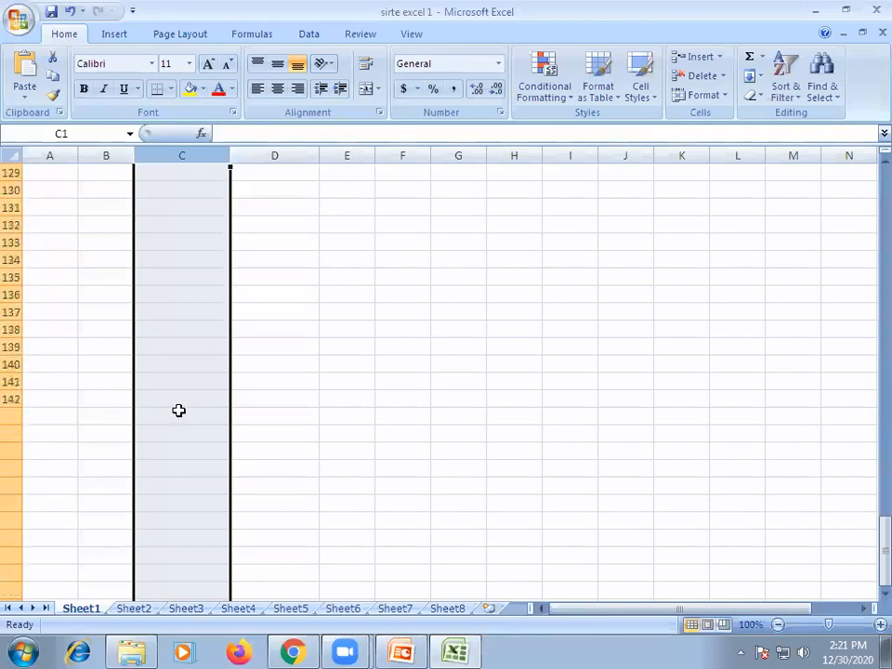
{"action": "scroll", "coordinate": [179, 409], "scroll_direction": "down", "scroll_amount": 6}
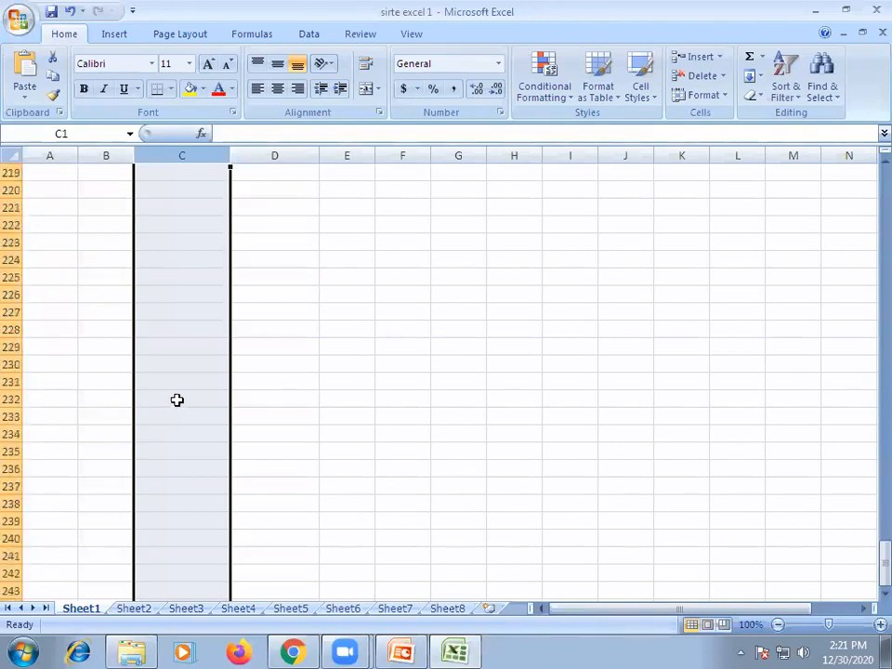
{"action": "scroll", "coordinate": [177, 400], "scroll_direction": "down", "scroll_amount": 5}
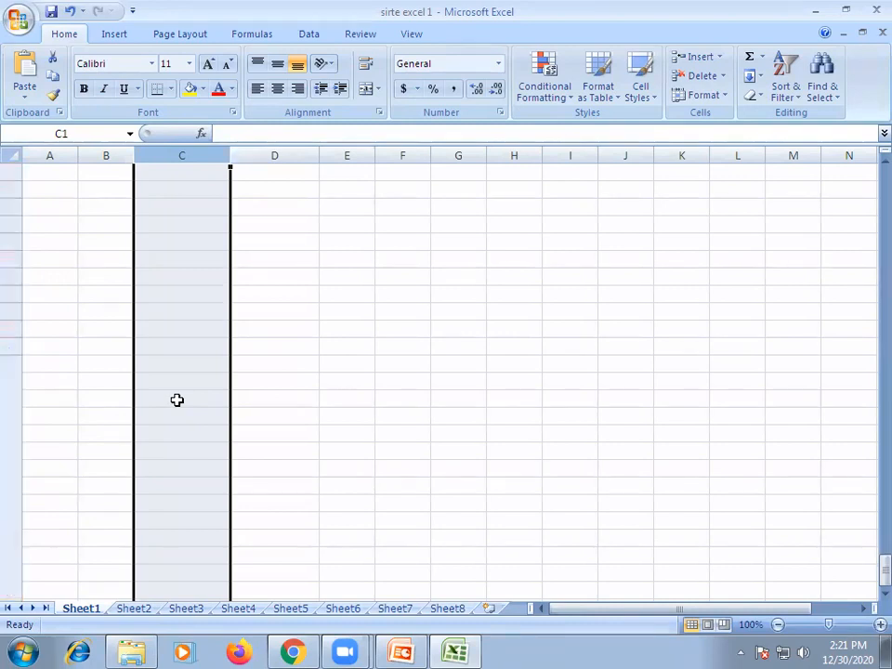
{"action": "scroll", "coordinate": [177, 400], "scroll_direction": "down", "scroll_amount": 6}
{"action": "scroll", "coordinate": [176, 400], "scroll_direction": "down", "scroll_amount": 7}
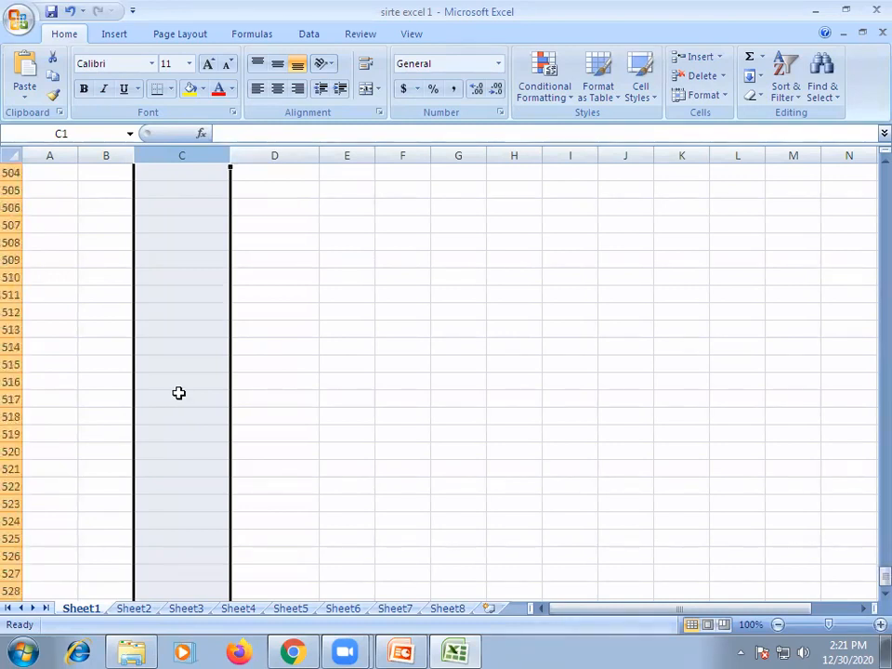
{"action": "scroll", "coordinate": [179, 393], "scroll_direction": "down", "scroll_amount": 7}
{"action": "scroll", "coordinate": [178, 393], "scroll_direction": "down", "scroll_amount": 20}
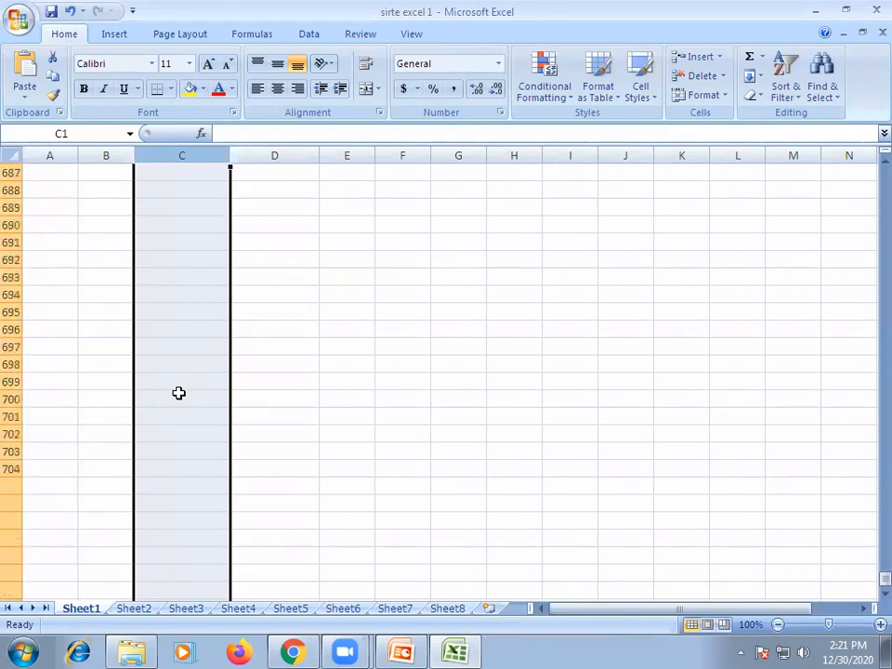
{"action": "scroll", "coordinate": [183, 384], "scroll_direction": "up", "scroll_amount": 17}
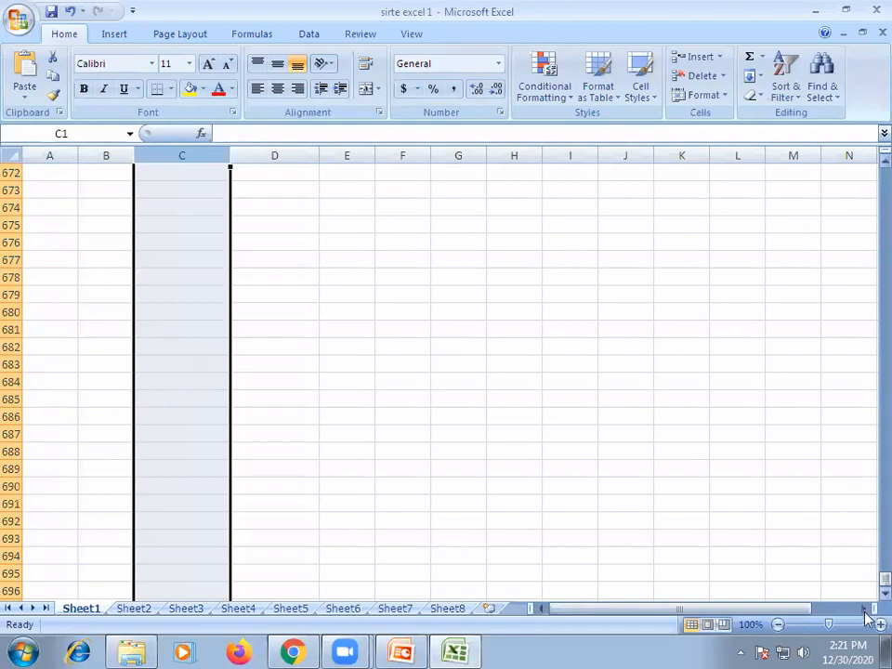
{"action": "left_click_drag", "start_coordinate": [874, 582], "coordinate": [847, 121]}
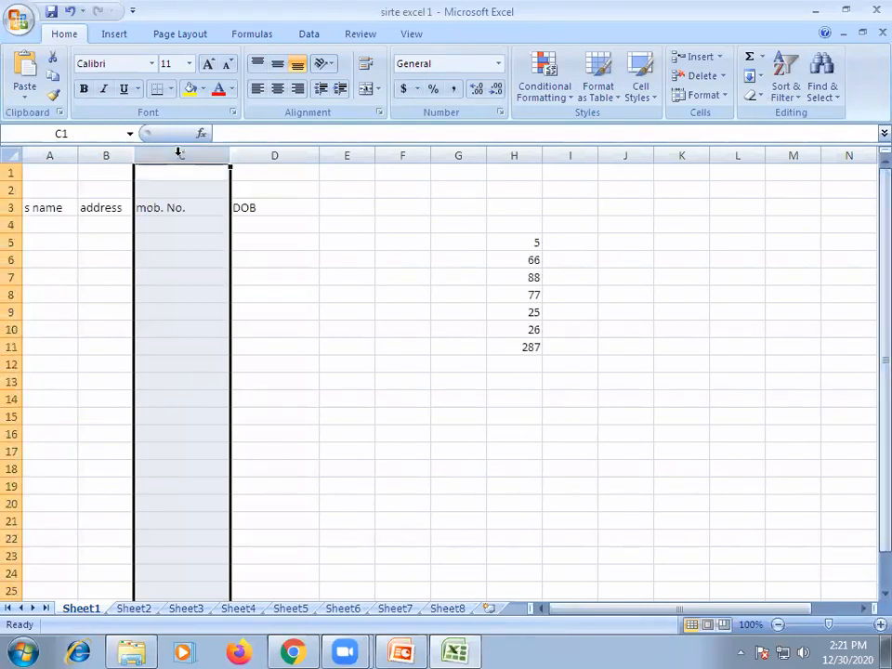
- Format cell C4 under the mob. No. header as Number with 0 decimal places
{"action": "left_click", "coordinate": [167, 228]}
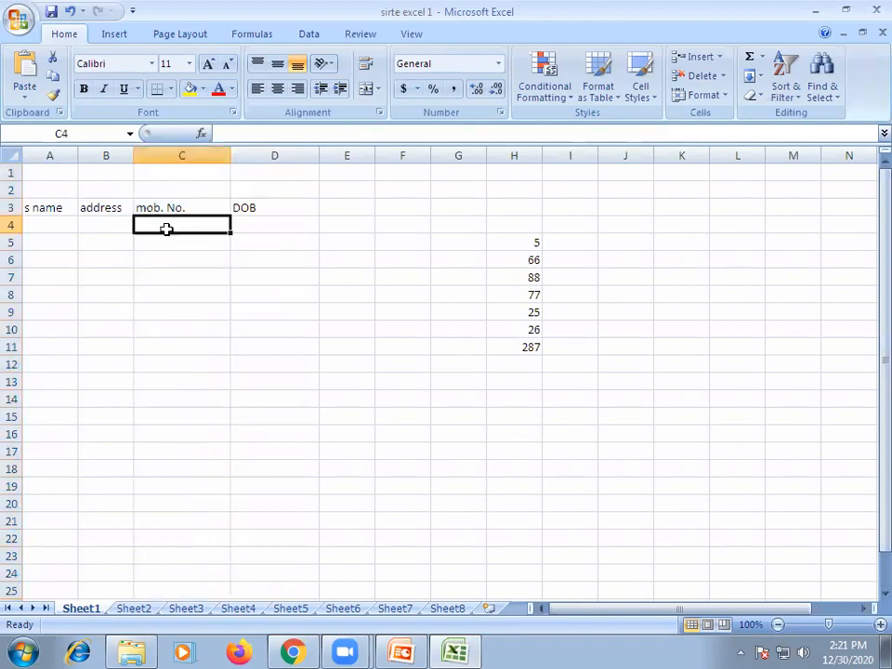
{"action": "right_click", "coordinate": [171, 229]}
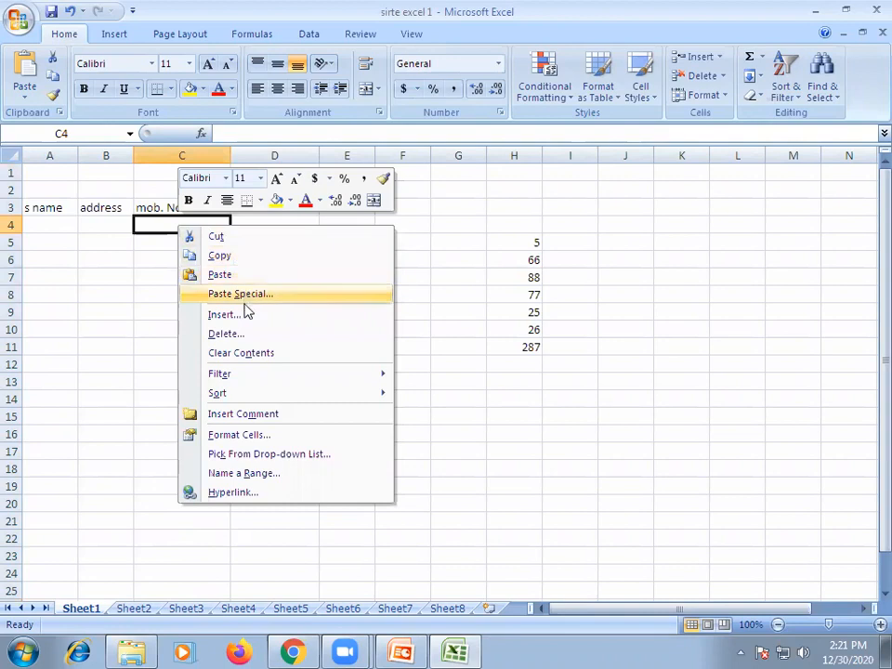
{"action": "left_click", "coordinate": [225, 437]}
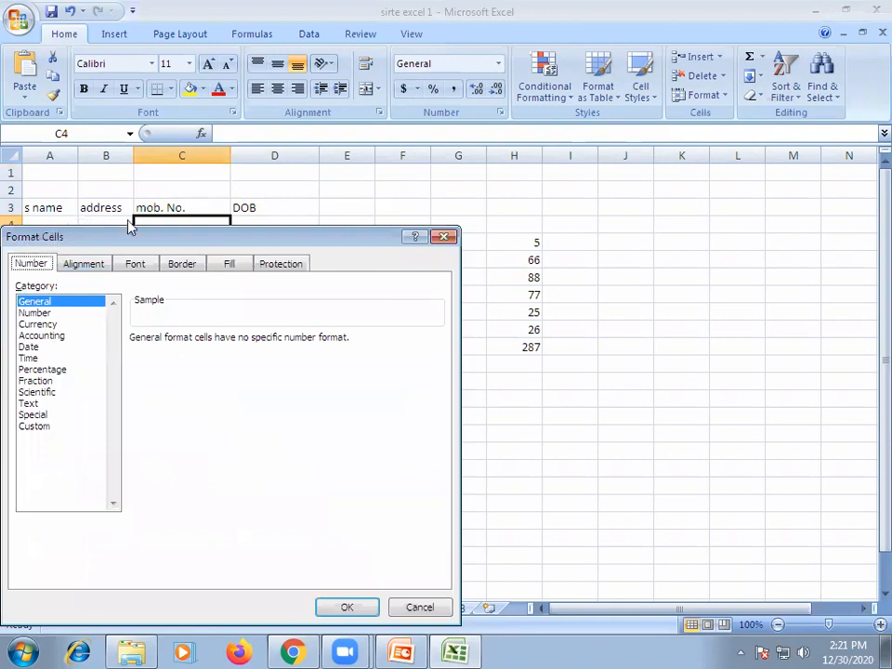
{"action": "left_click_drag", "start_coordinate": [141, 238], "coordinate": [290, 164]}
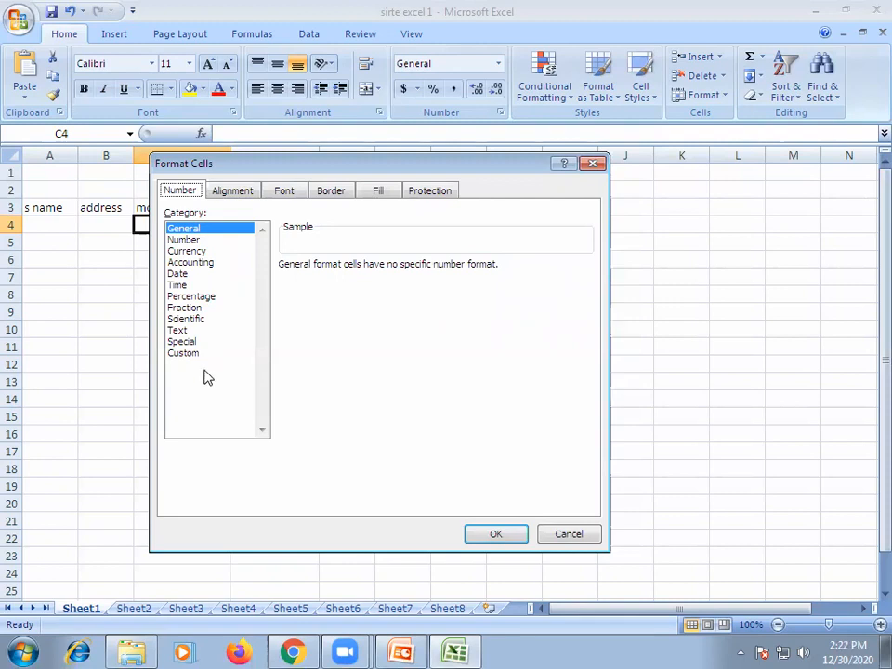
{"action": "left_click", "coordinate": [186, 241]}
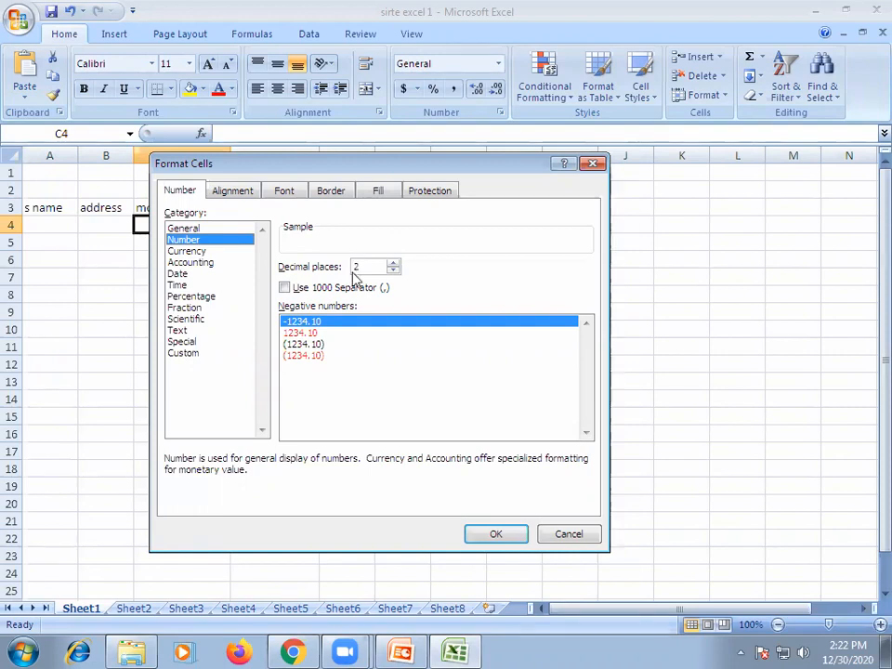
{"action": "left_click", "coordinate": [394, 264]}
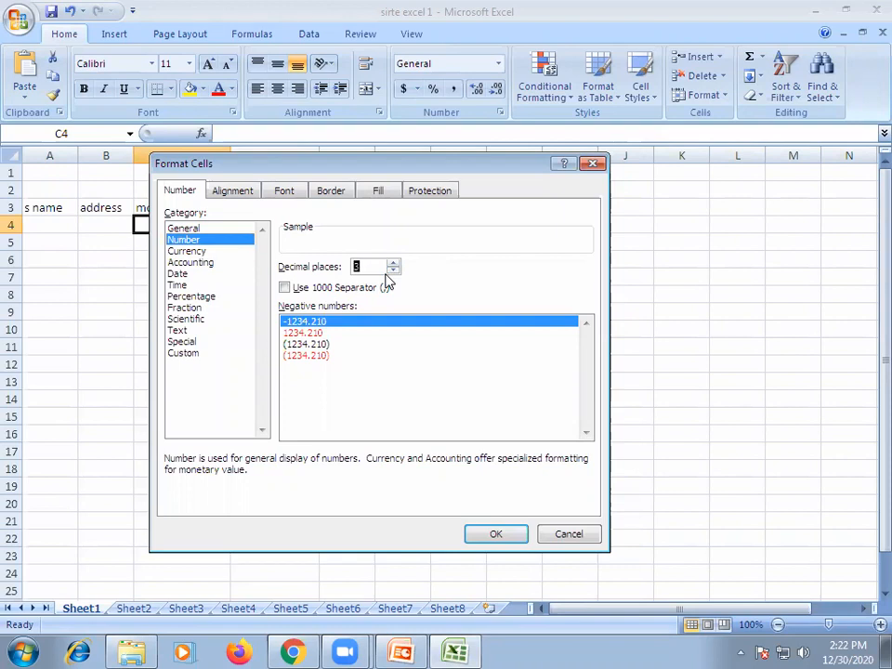
{"action": "left_click", "coordinate": [393, 271]}
{"action": "left_click", "coordinate": [394, 272]}
{"action": "left_click", "coordinate": [394, 273]}
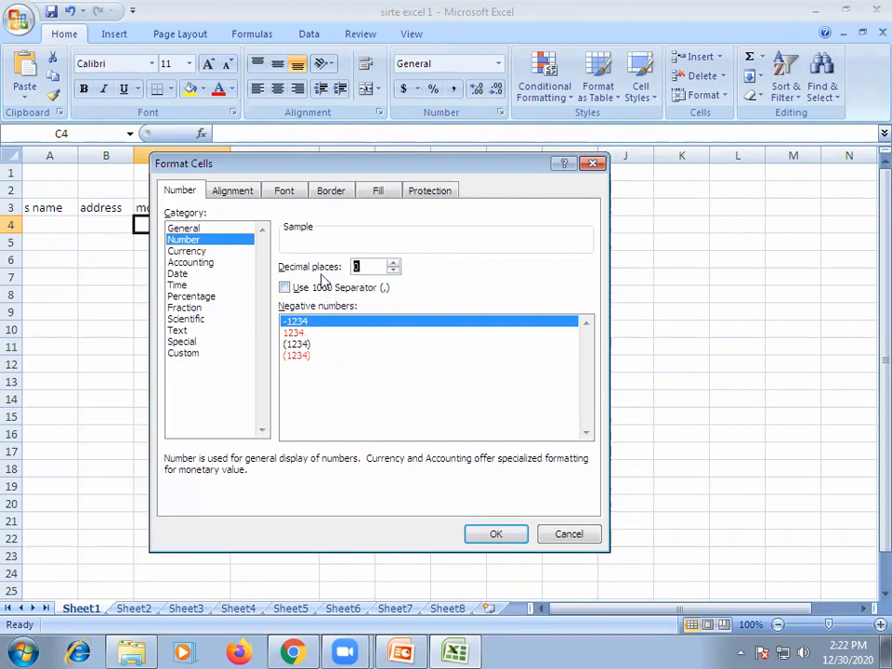
{"action": "left_click", "coordinate": [502, 533]}
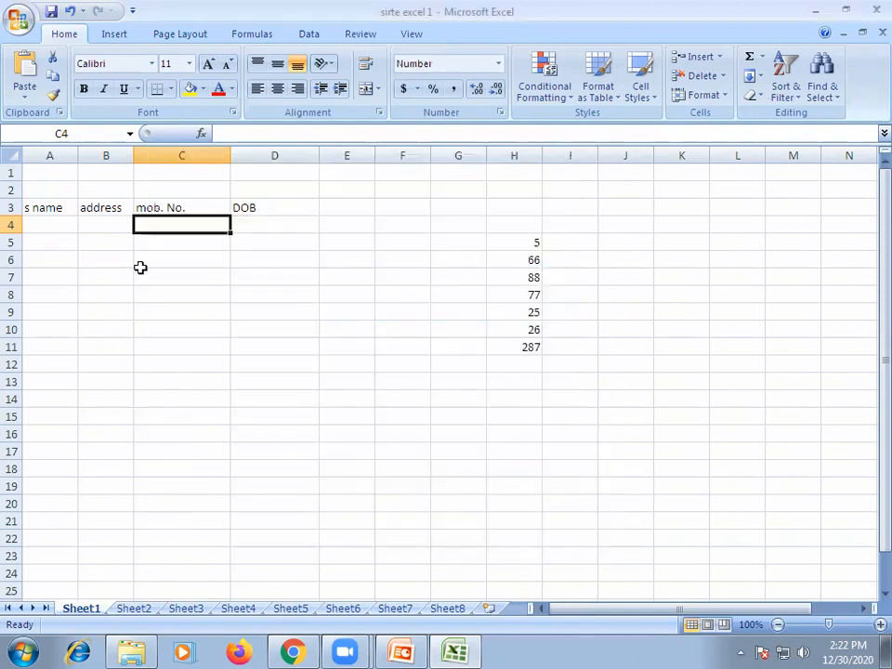
- Enter a sample mobile number in cell C4 under the mob. No. header
{"action": "type", "text": "9"}
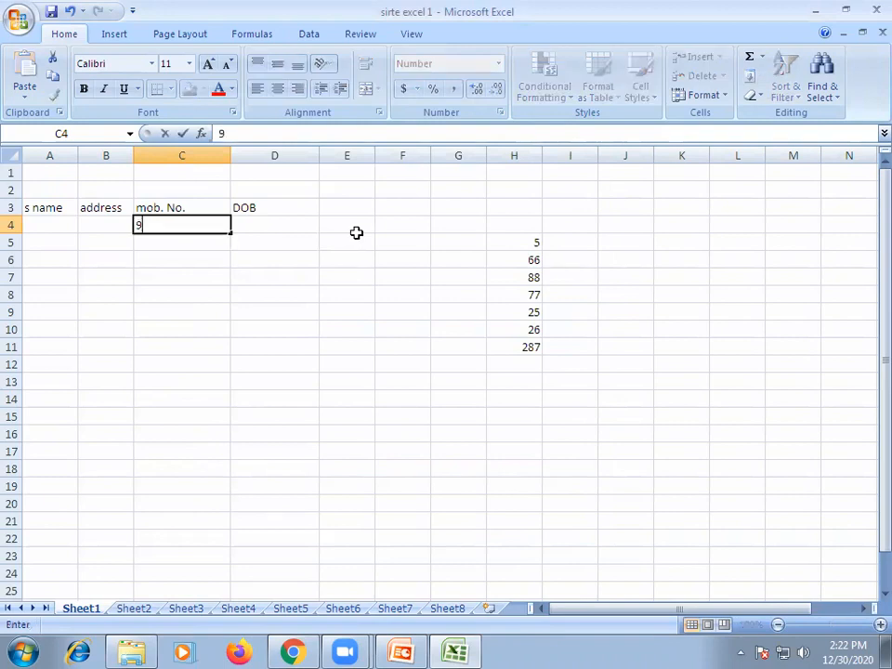
{"action": "type", "text": "8989898"}
{"action": "key", "text": "Return"}
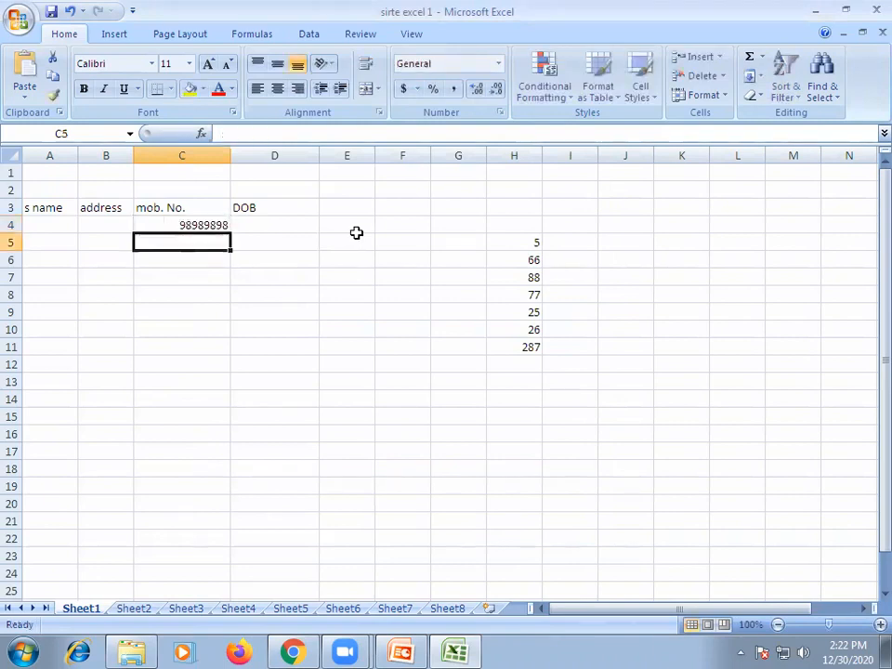
- Replace the sample number in C4 with a person's first name in capitals to test text in a number-formatted cell
{"action": "key", "text": "Up"}
{"action": "type", "text": "V"}
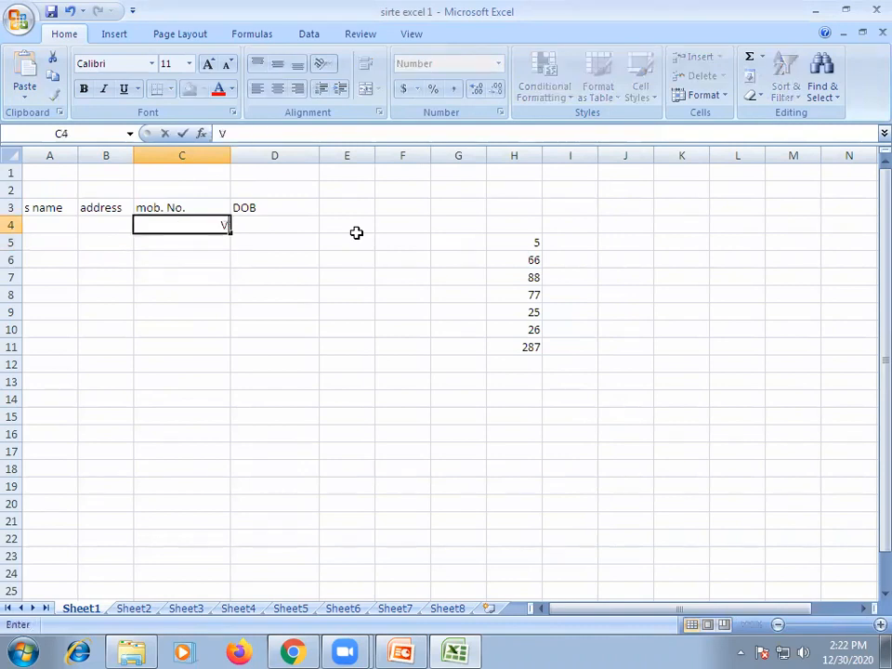
{"action": "type", "text": "IVE"}
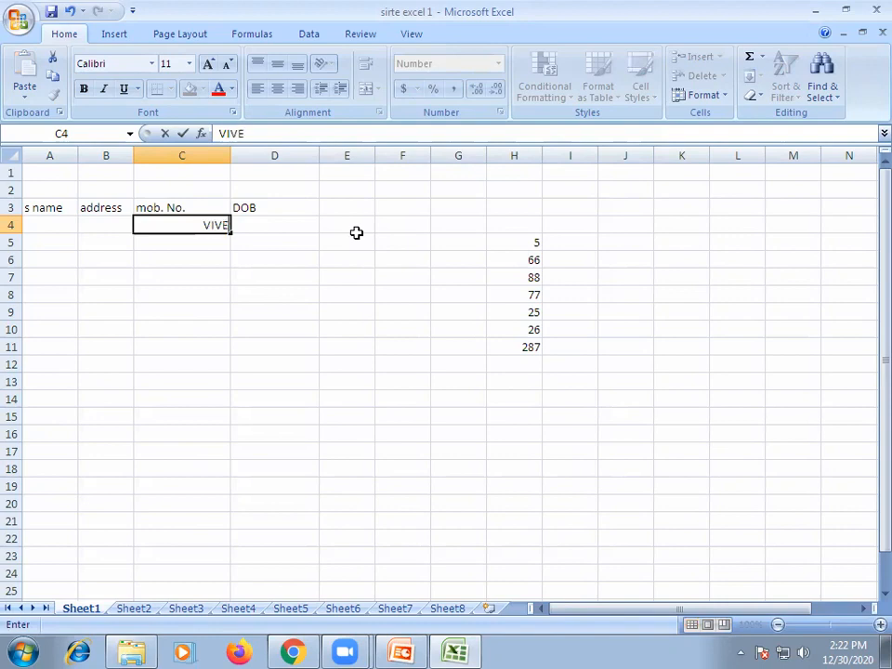
{"action": "type", "text": "K"}
{"action": "key", "text": "Return"}
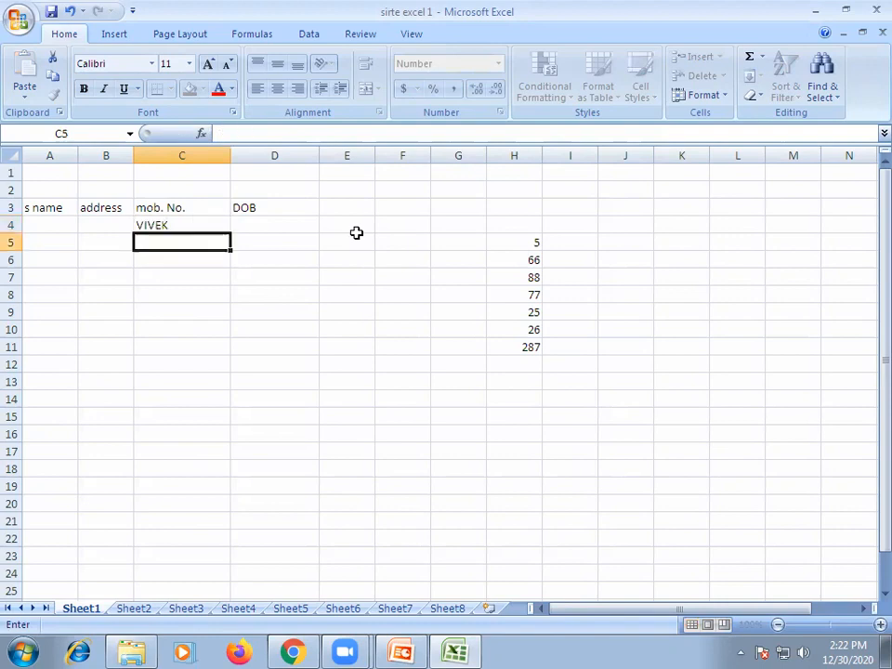
- Compare the formats of C4 and the cells below it, and clear the name from C4
{"action": "key", "text": "Up"}
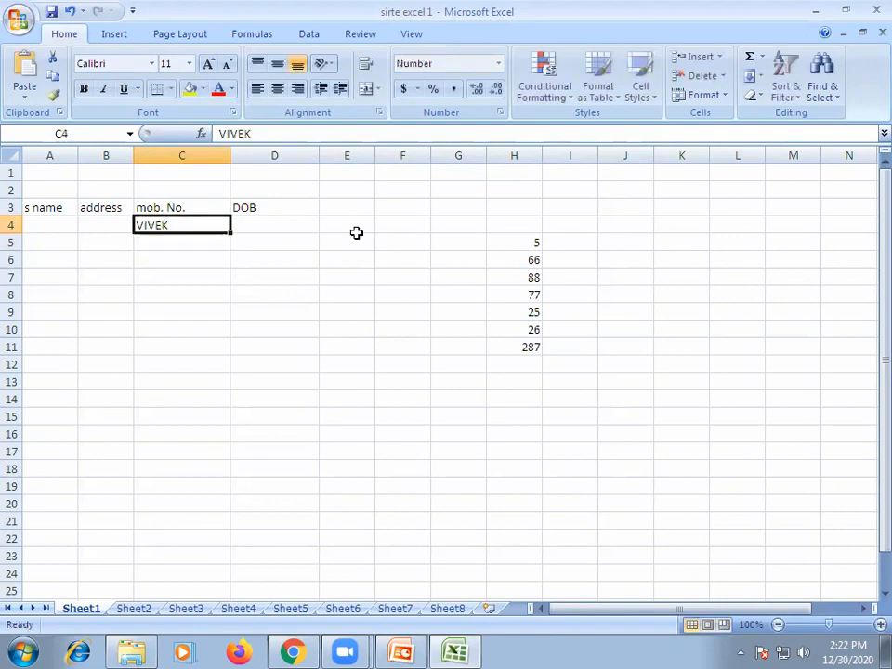
{"action": "key", "text": "Down"}
{"action": "key", "text": "Down"}
{"action": "key", "text": "Down"}
{"action": "key", "text": "Down"}
{"action": "key", "text": "Up"}
{"action": "key", "text": "Up"}
{"action": "key", "text": "Up"}
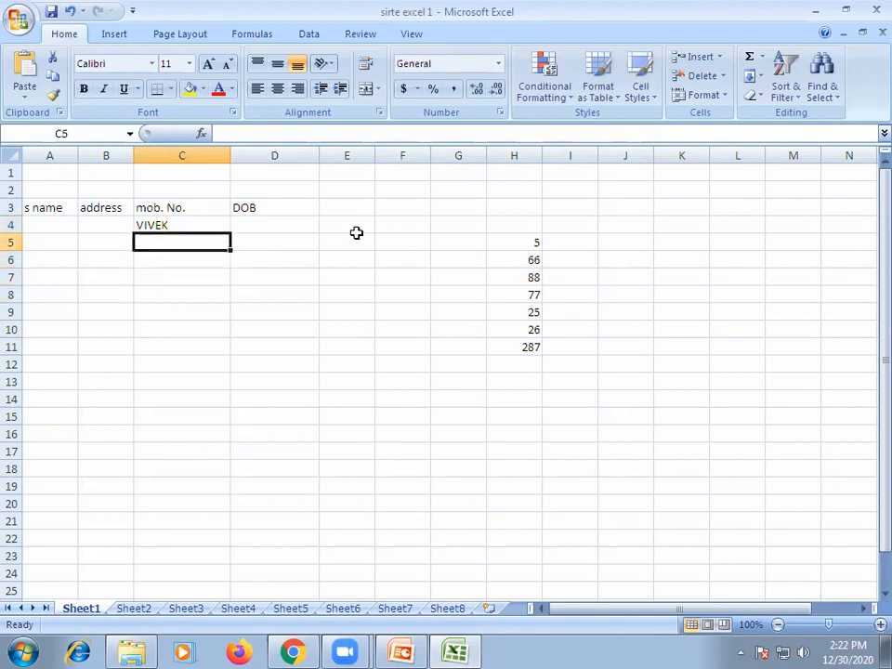
{"action": "key", "text": "Up"}
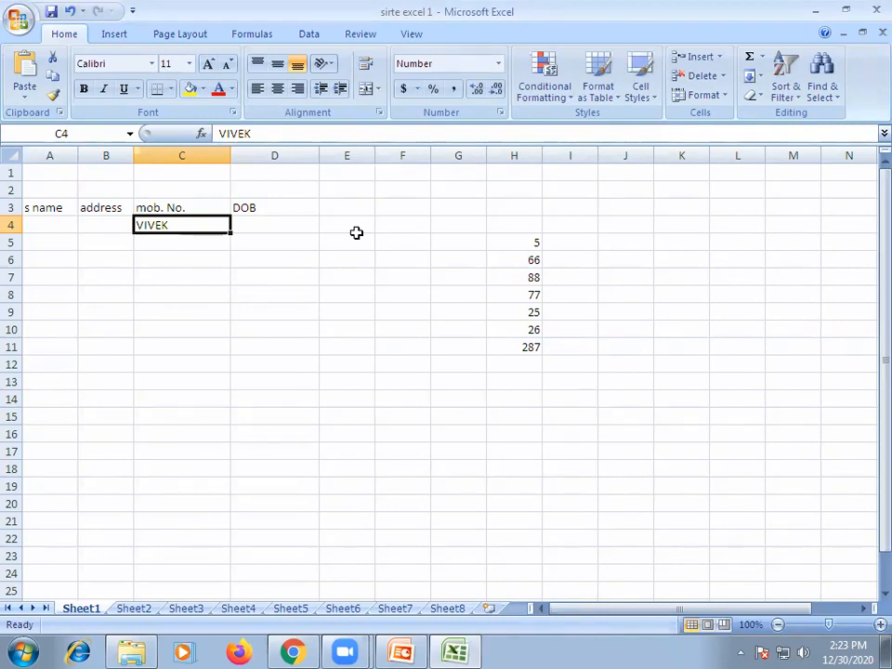
{"action": "key", "text": "Delete"}
- Insert a new column before the s name column and enter the header "S N." in cell A3
{"action": "left_click", "coordinate": [42, 225]}
{"action": "right_click", "coordinate": [49, 156]}
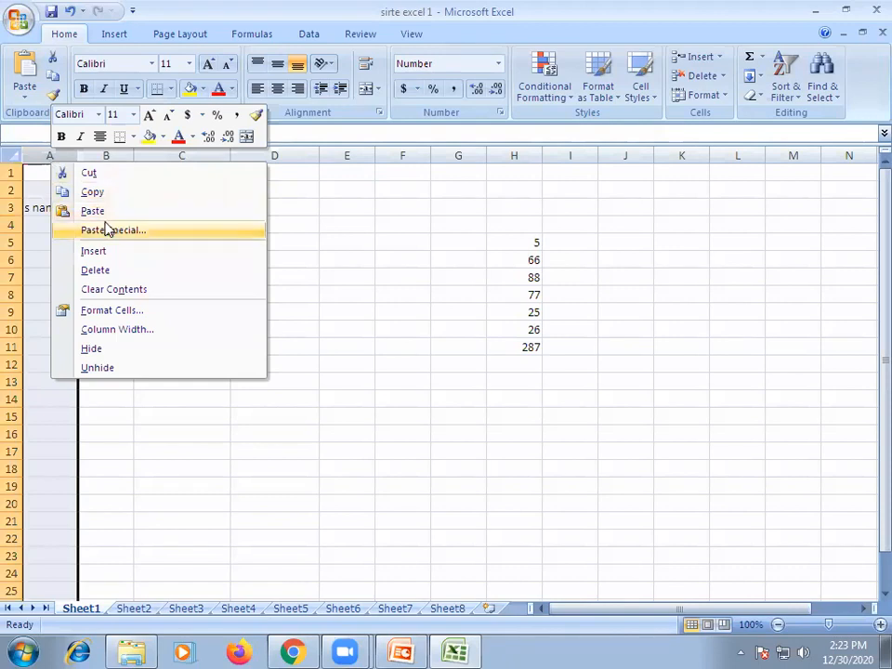
{"action": "left_click", "coordinate": [84, 251]}
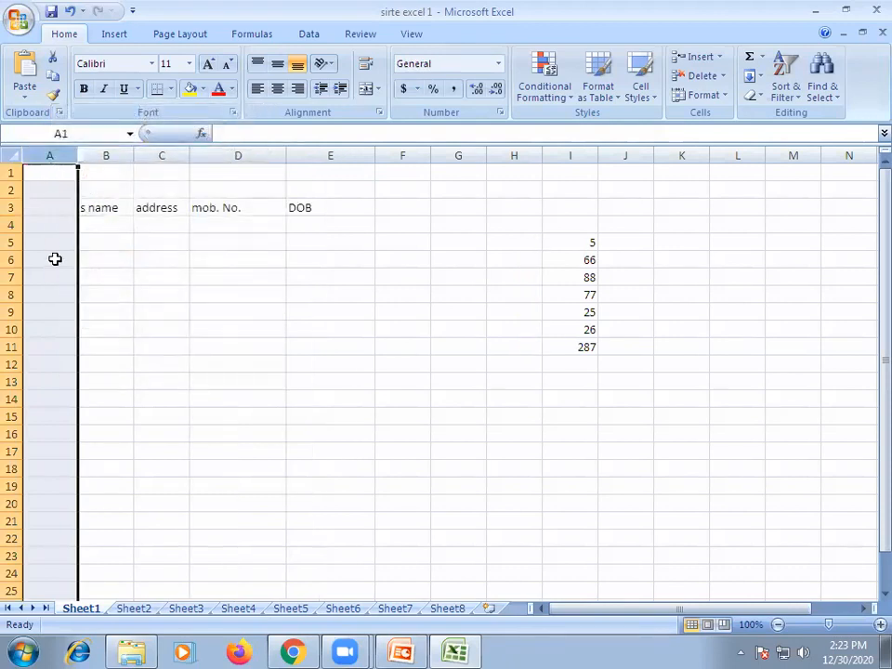
{"action": "left_click", "coordinate": [56, 259]}
{"action": "left_click", "coordinate": [53, 207]}
{"action": "type", "text": "S"}
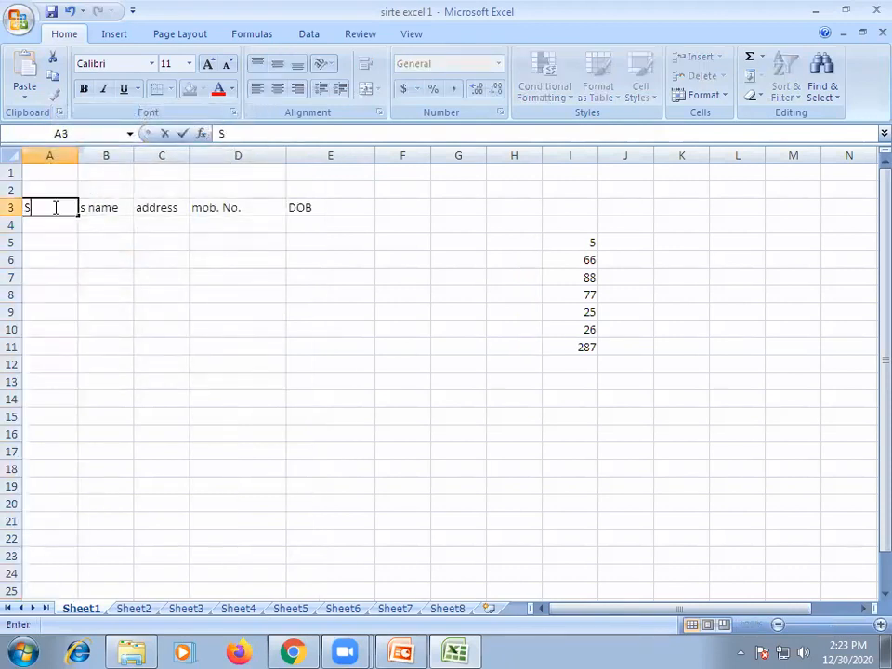
{"action": "type", "text": " N."}
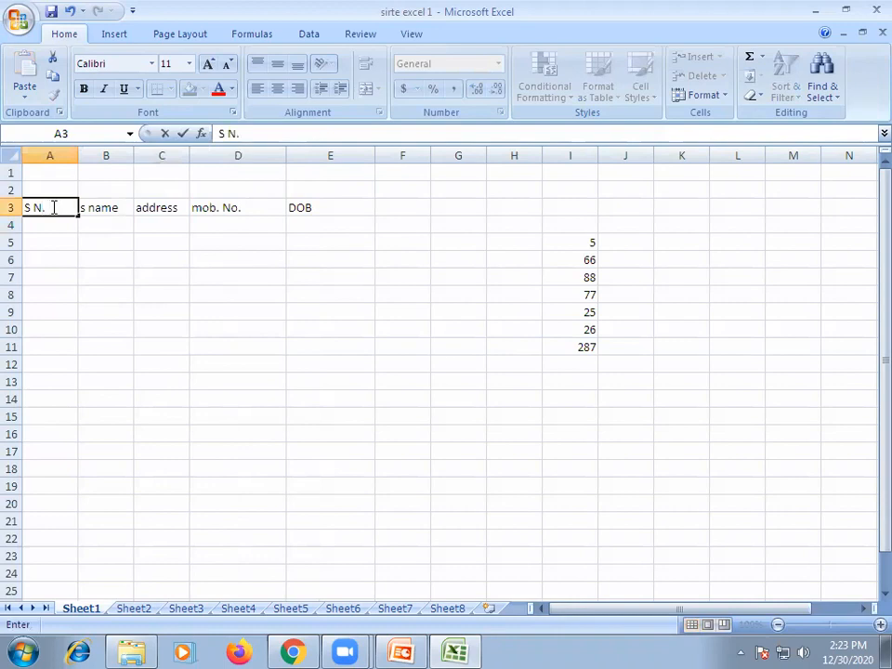
{"action": "left_click", "coordinate": [52, 296]}
- Enter the serial numbers 1, 2, 3 and 4 in cells A4 to A7 under the S N. header
{"action": "left_click", "coordinate": [46, 212]}
{"action": "left_click", "coordinate": [61, 230]}
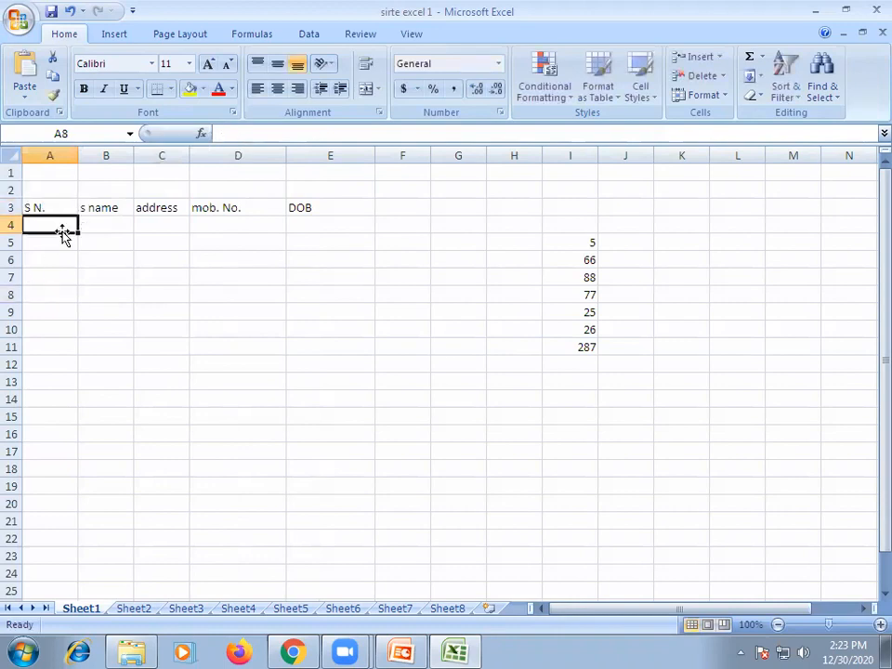
{"action": "type", "text": "1"}
{"action": "left_click", "coordinate": [37, 243]}
{"action": "type", "text": "2"}
{"action": "left_click", "coordinate": [43, 258]}
{"action": "type", "text": "3"}
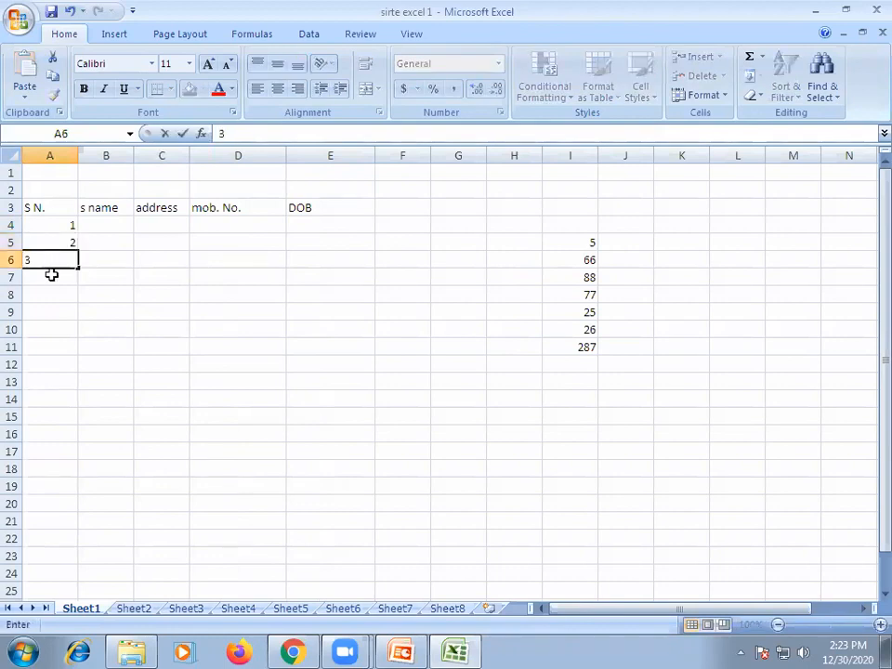
{"action": "left_click", "coordinate": [52, 276]}
{"action": "type", "text": "4"}
{"action": "left_click", "coordinate": [64, 329]}
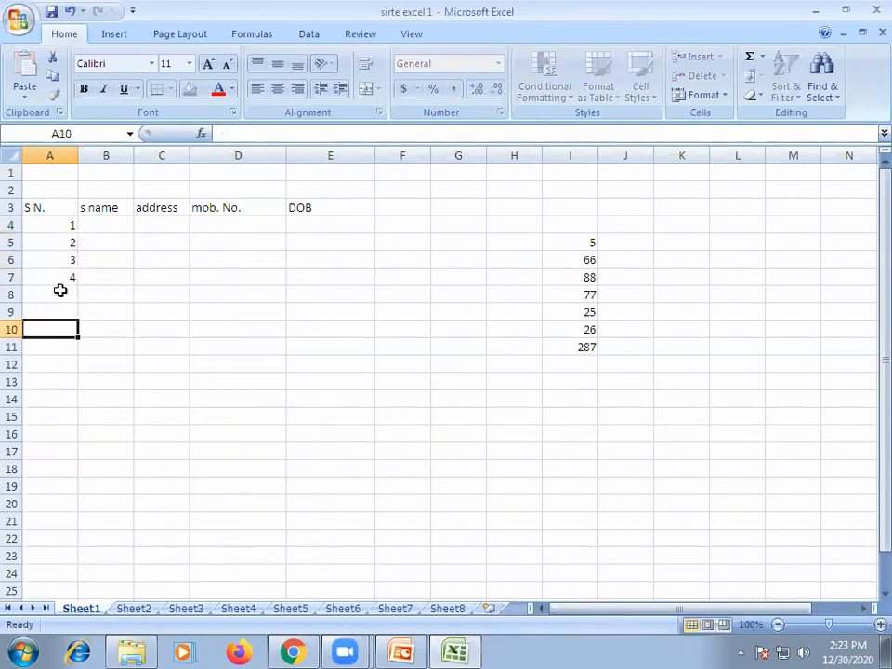
- Extend the serial number series from A4:A7 down column A to 80 in cell A83
{"action": "left_click", "coordinate": [66, 225]}
{"action": "left_click_drag", "start_coordinate": [66, 225], "coordinate": [69, 249]}
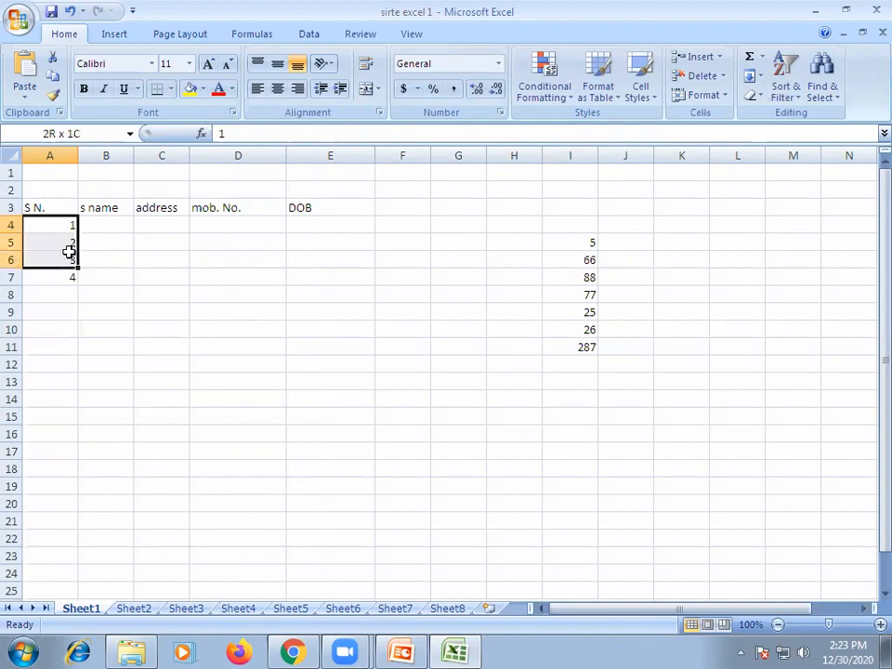
{"action": "left_click", "coordinate": [96, 309]}
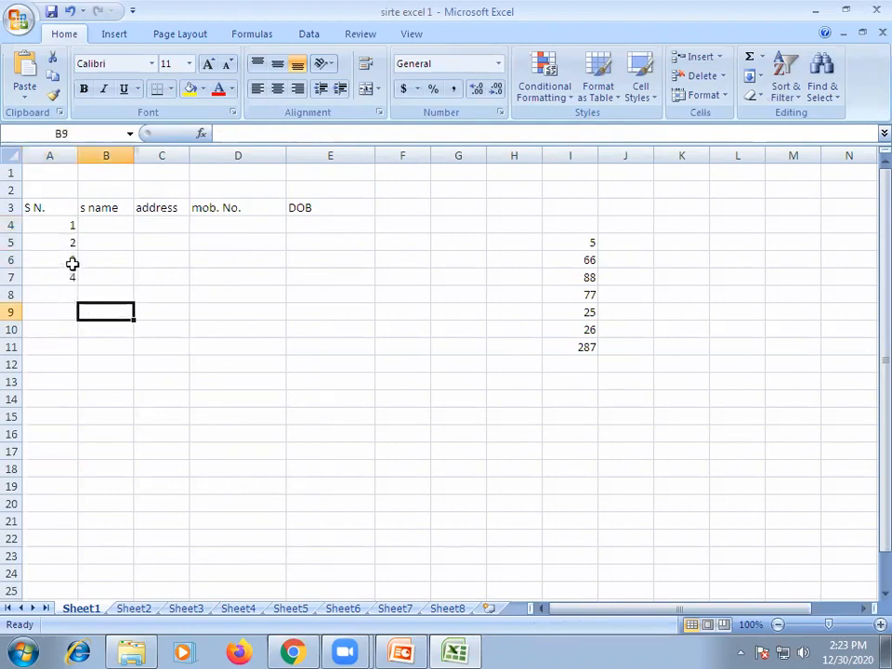
{"action": "left_click_drag", "start_coordinate": [60, 224], "coordinate": [71, 279]}
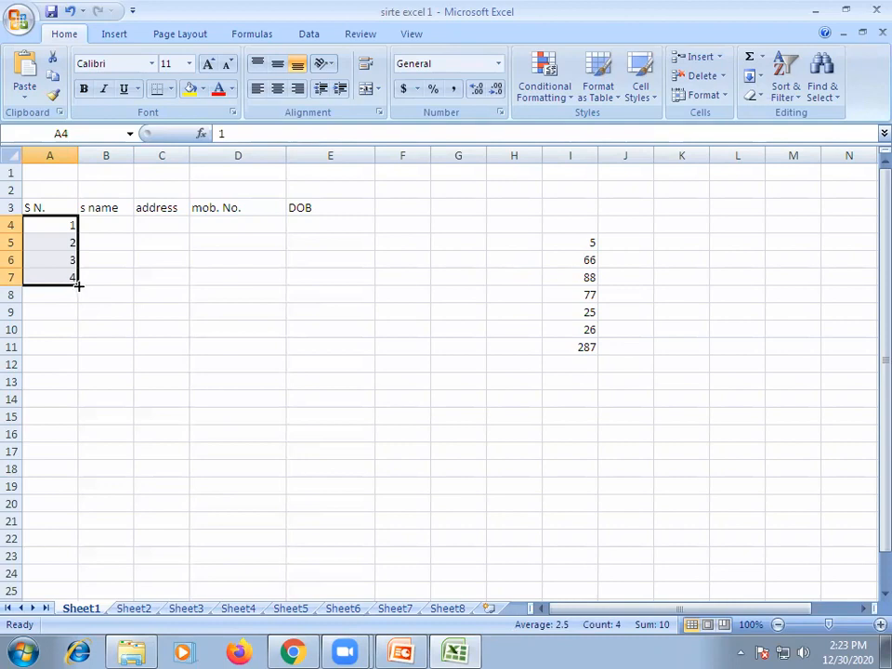
{"action": "left_click_drag", "start_coordinate": [79, 287], "coordinate": [66, 527]}
{"action": "scroll", "coordinate": [190, 423], "scroll_direction": "up", "scroll_amount": 8}
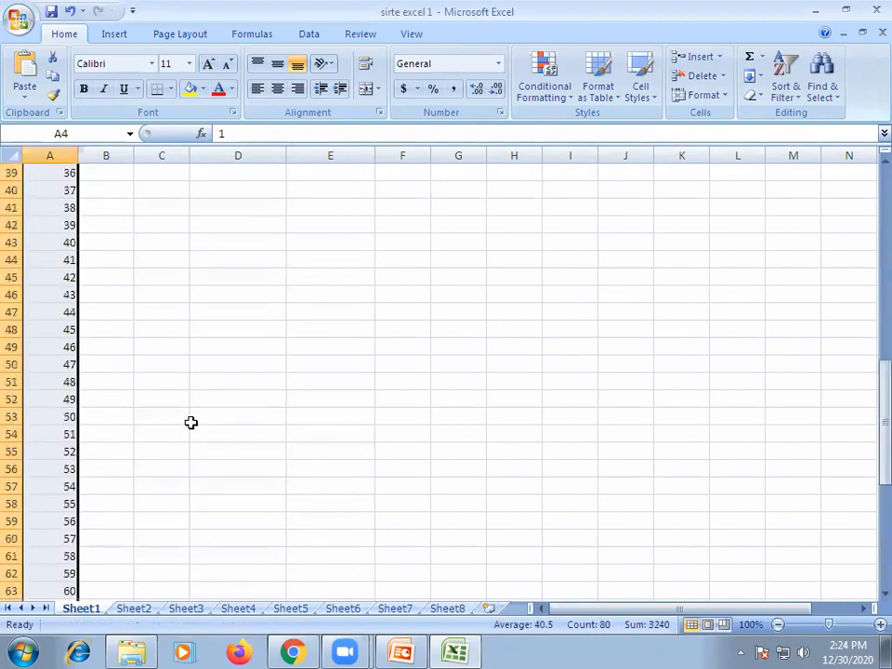
{"action": "scroll", "coordinate": [191, 423], "scroll_direction": "up", "scroll_amount": 12}
- Examine the filled serial numbers down to the last entry in column A and return to the first row
{"action": "left_click", "coordinate": [66, 348]}
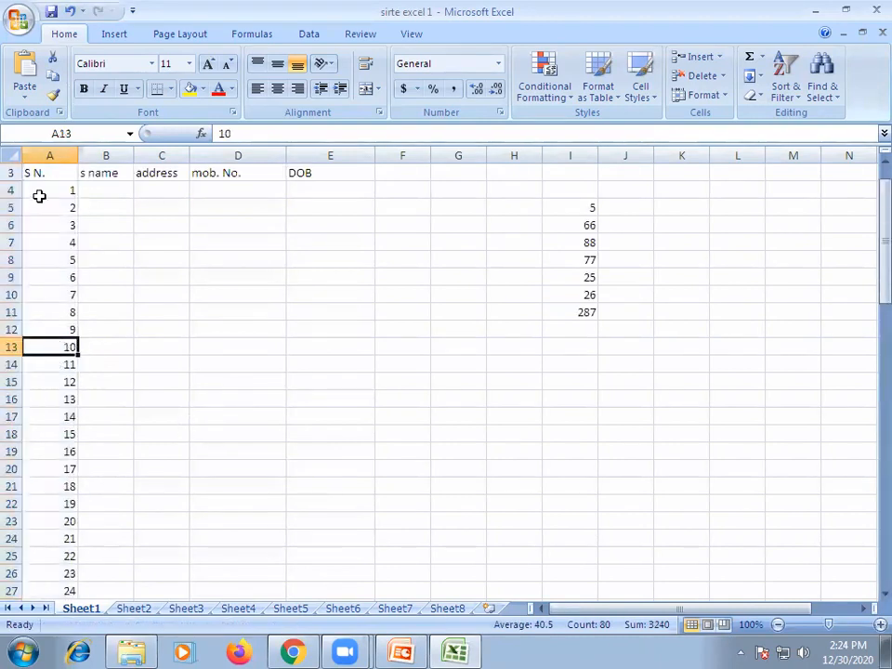
{"action": "scroll", "coordinate": [73, 251], "scroll_direction": "up", "scroll_amount": 1}
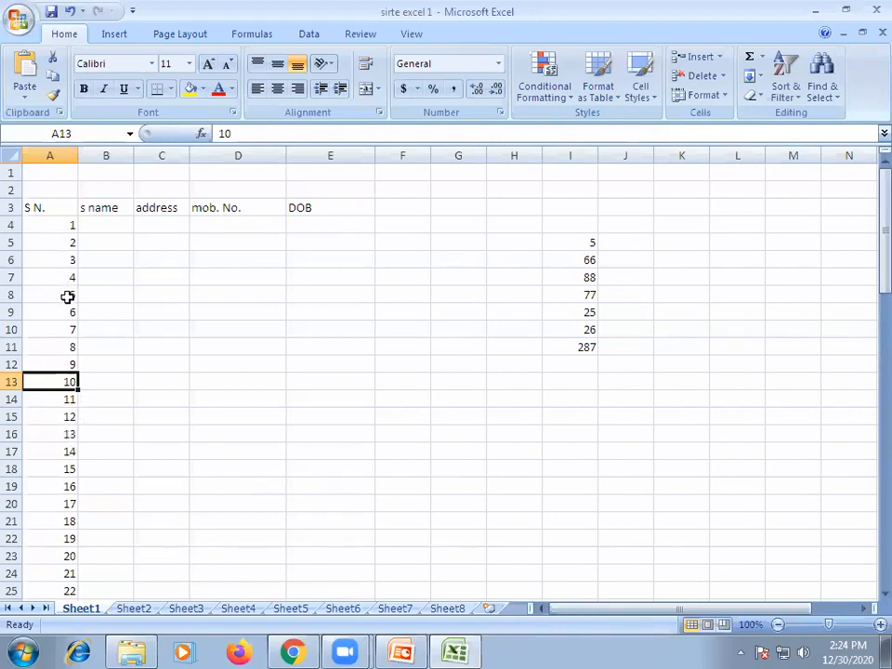
{"action": "scroll", "coordinate": [94, 465], "scroll_direction": "down", "scroll_amount": 16}
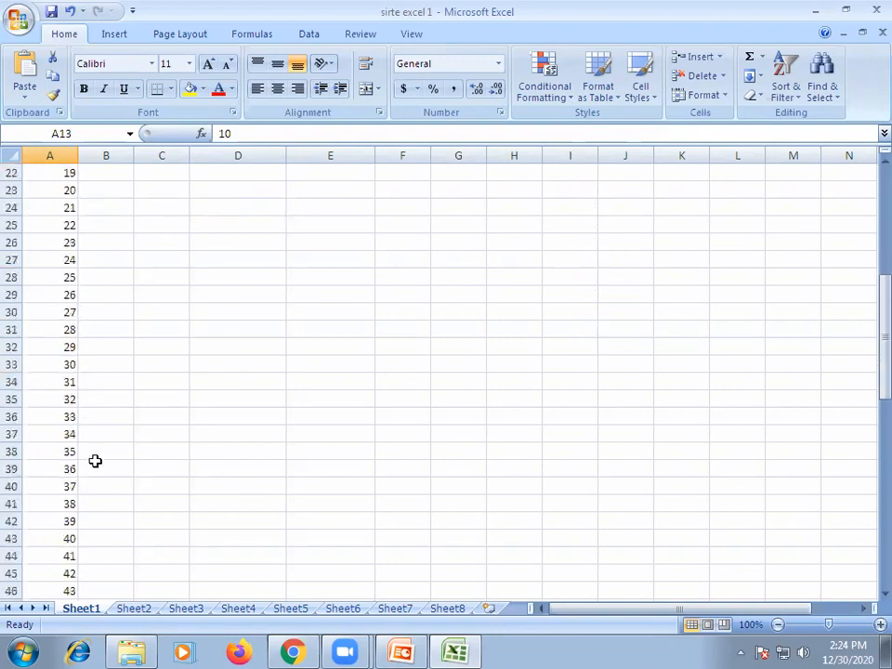
{"action": "scroll", "coordinate": [95, 459], "scroll_direction": "down", "scroll_amount": 7}
{"action": "left_click", "coordinate": [61, 400]}
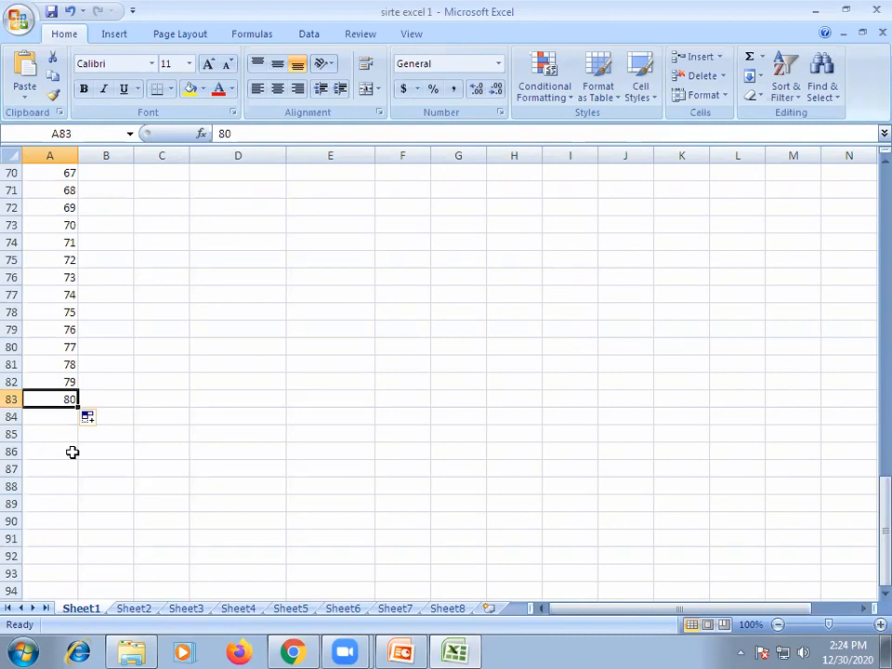
{"action": "scroll", "coordinate": [150, 453], "scroll_direction": "up", "scroll_amount": 20}
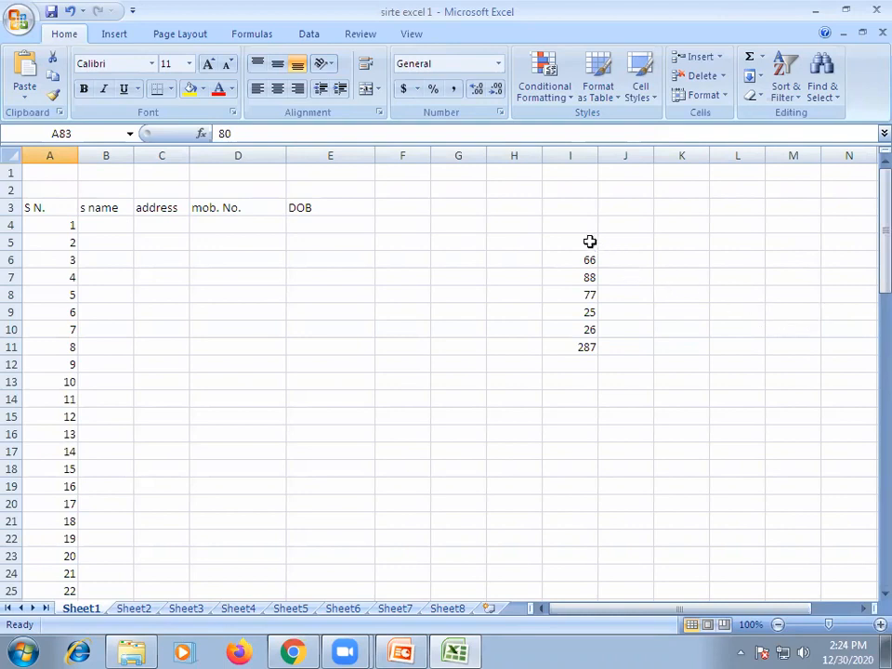
- Enter the numbers 5, 5, 58, 5, 6 and 5 in cells J5 to J10
{"action": "left_click", "coordinate": [619, 246]}
{"action": "type", "text": "5"}
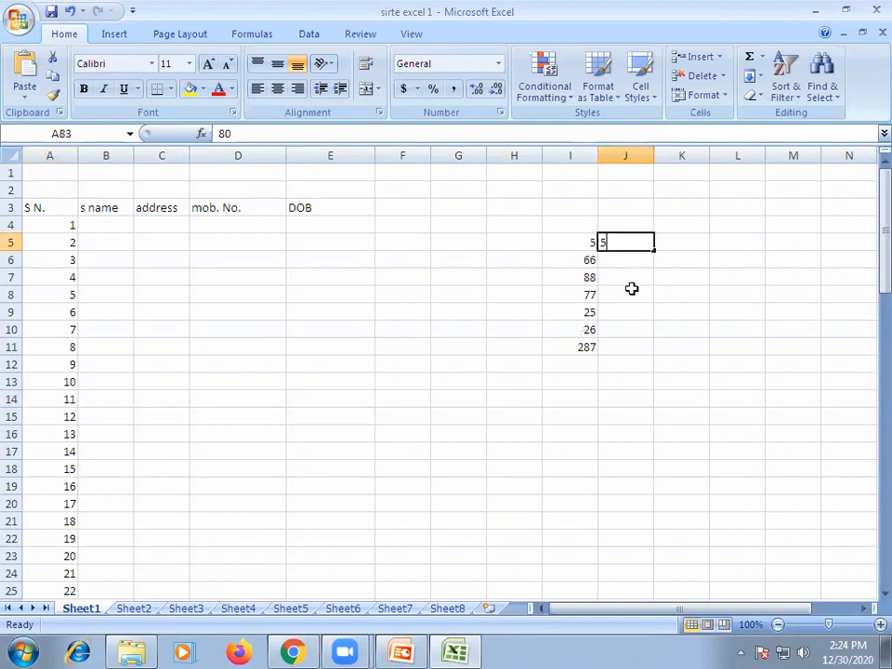
{"action": "left_click", "coordinate": [633, 271]}
{"action": "type", "text": "58"}
{"action": "left_click", "coordinate": [636, 309]}
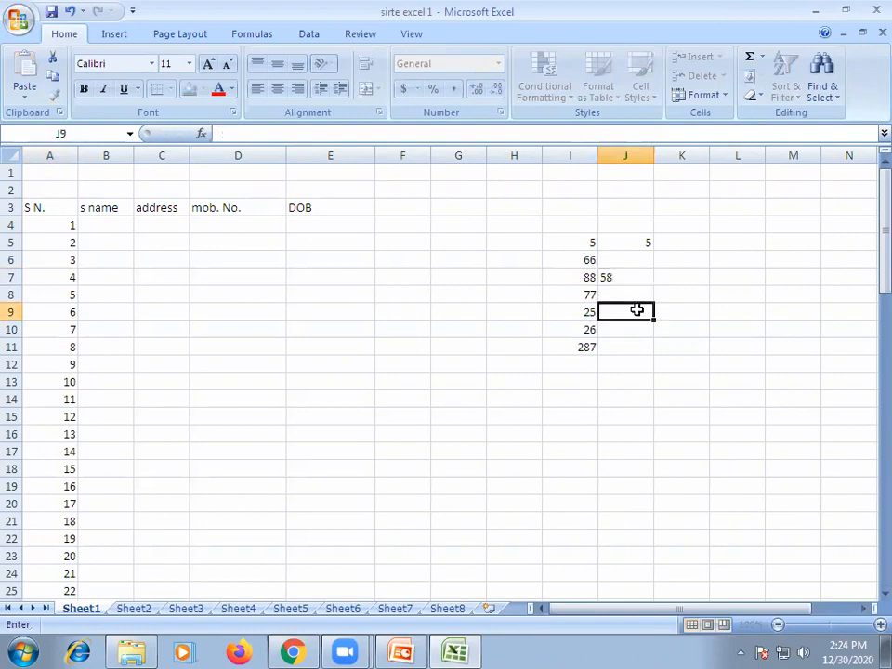
{"action": "left_click", "coordinate": [637, 260]}
{"action": "type", "text": "5"}
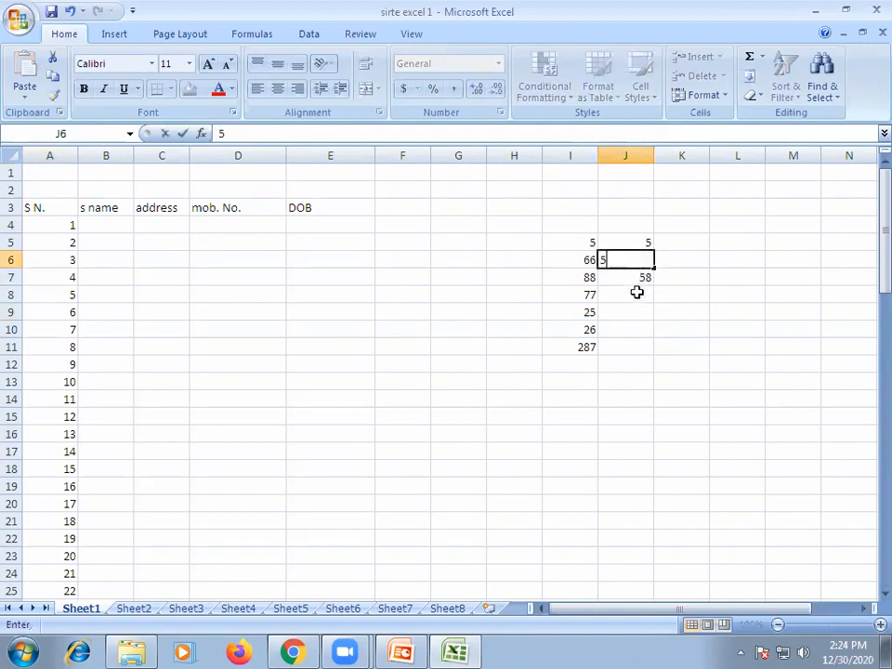
{"action": "left_click", "coordinate": [637, 293]}
{"action": "type", "text": "5"}
{"action": "left_click", "coordinate": [637, 314]}
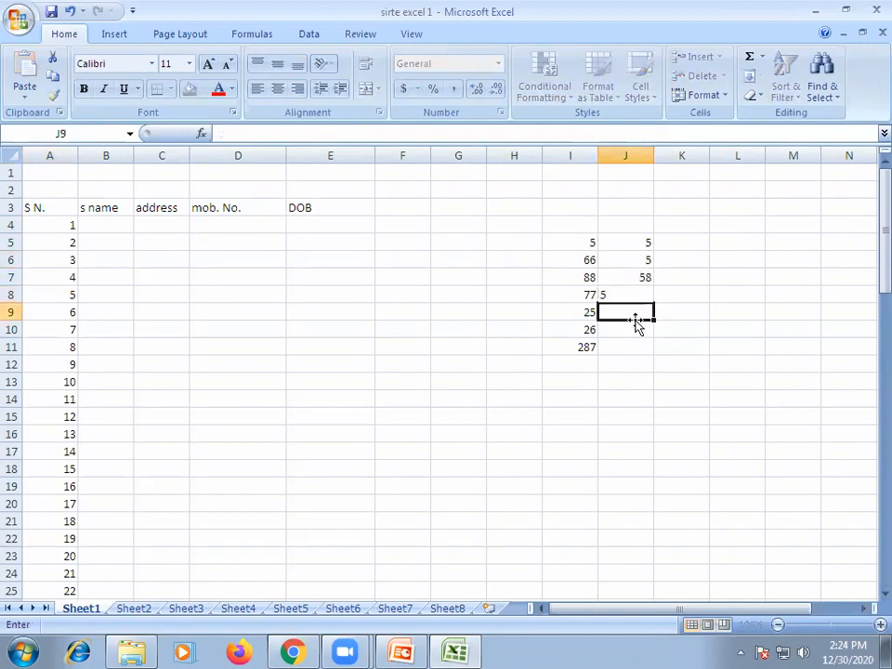
{"action": "type", "text": "6"}
{"action": "left_click", "coordinate": [634, 330]}
{"action": "type", "text": "5"}
{"action": "left_click", "coordinate": [638, 345]}
{"action": "left_click_drag", "start_coordinate": [669, 332], "coordinate": [684, 349]}
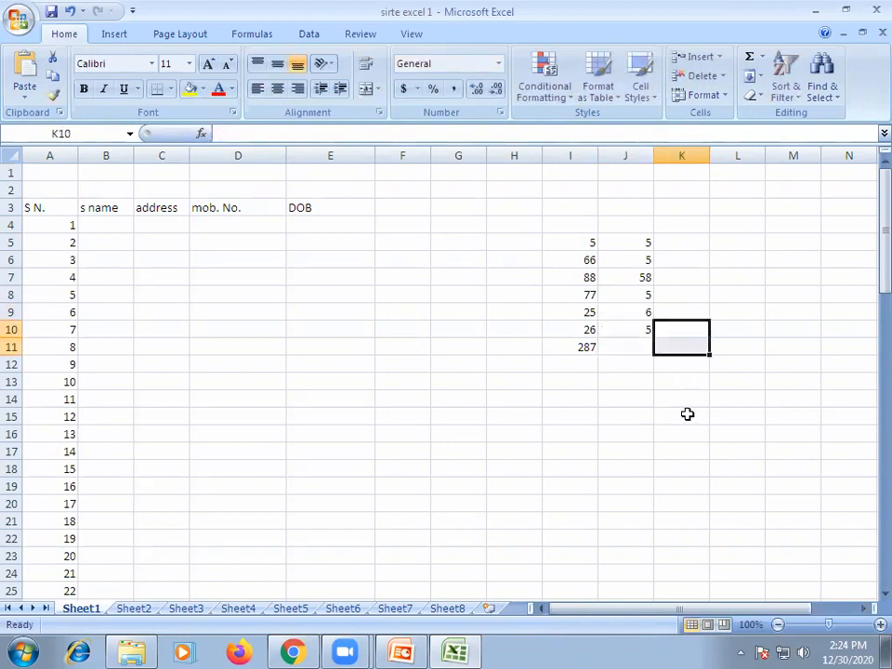
- Copy the numbers in J5:J10 into columns K, L and M, starting at row 5 in each
{"action": "left_click_drag", "start_coordinate": [636, 243], "coordinate": [644, 327]}
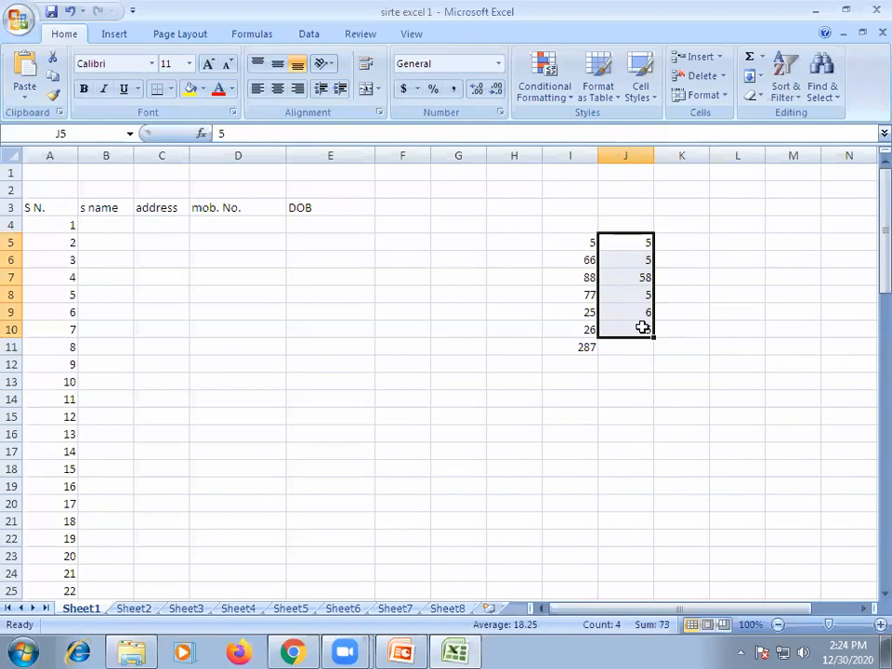
{"action": "key", "text": "ctrl+c"}
{"action": "left_click", "coordinate": [687, 243]}
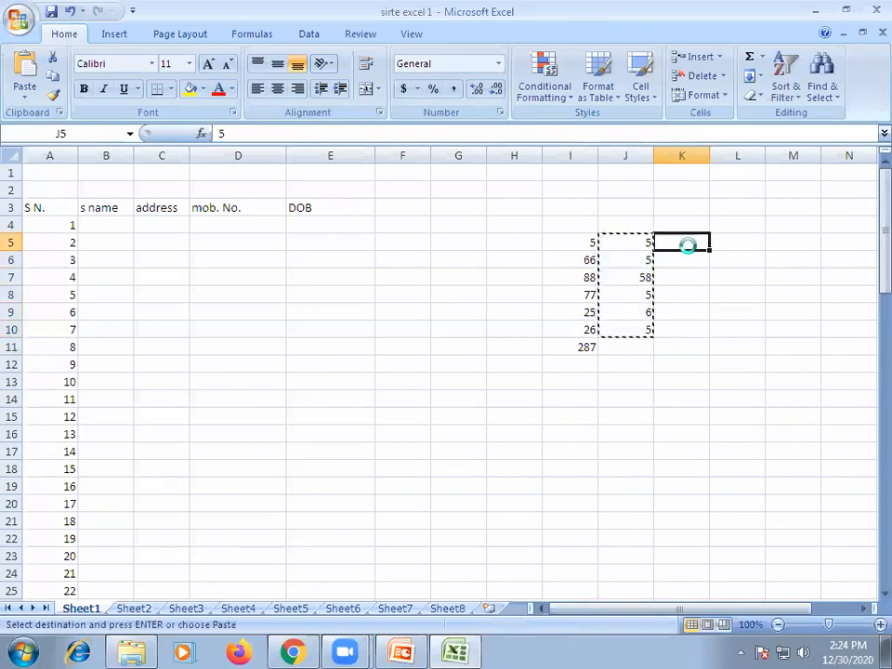
{"action": "key", "text": "ctrl+v"}
{"action": "left_click", "coordinate": [730, 231]}
{"action": "left_click", "coordinate": [730, 240]}
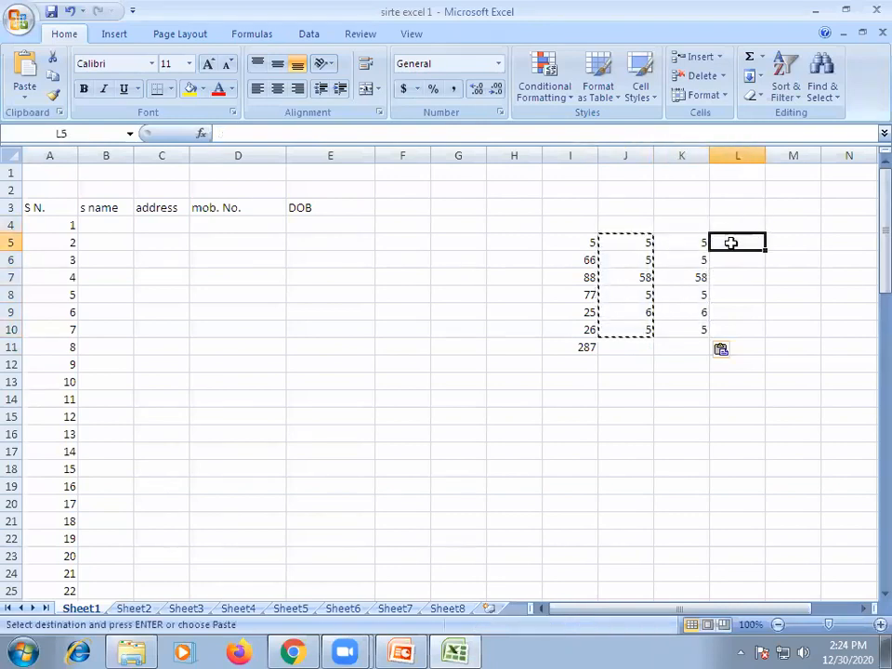
{"action": "key", "text": "ctrl+v"}
{"action": "left_click", "coordinate": [789, 240]}
{"action": "key", "text": "ctrl+v"}
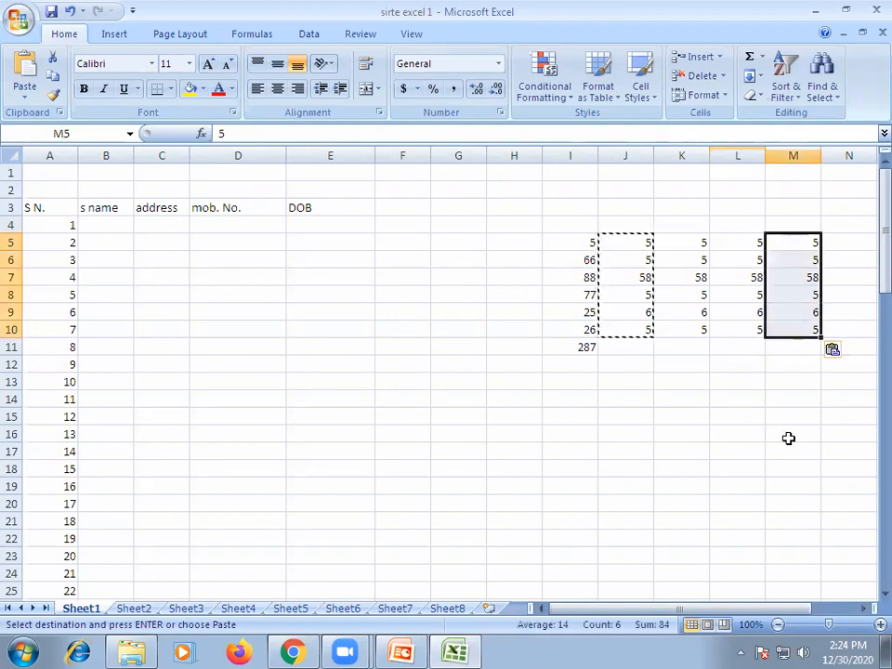
{"action": "left_click", "coordinate": [788, 438]}
- Enter the headers A, B, C and S in cells I4 to L4 above the number columns
{"action": "left_click", "coordinate": [578, 225]}
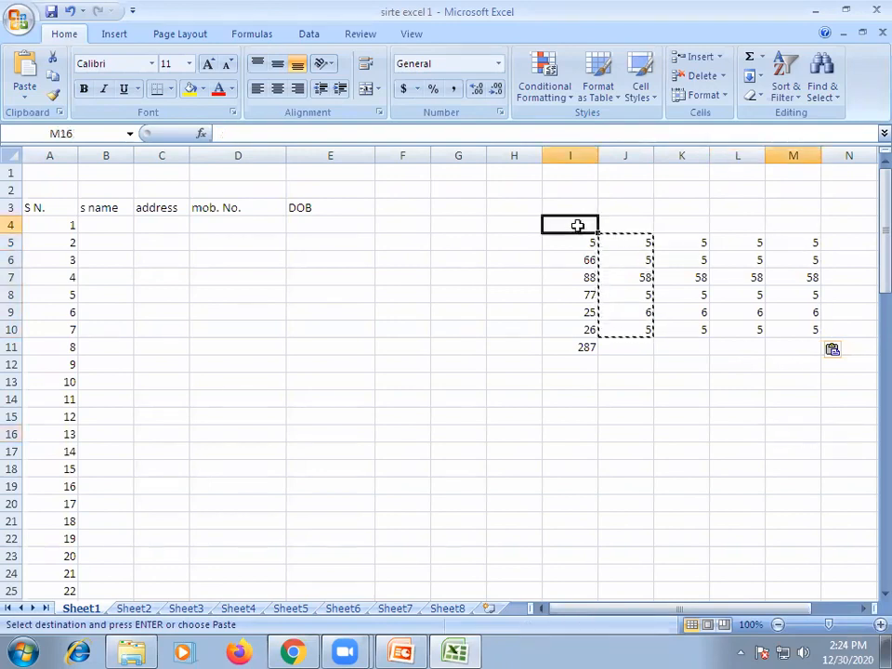
{"action": "type", "text": "A"}
{"action": "left_click", "coordinate": [640, 225]}
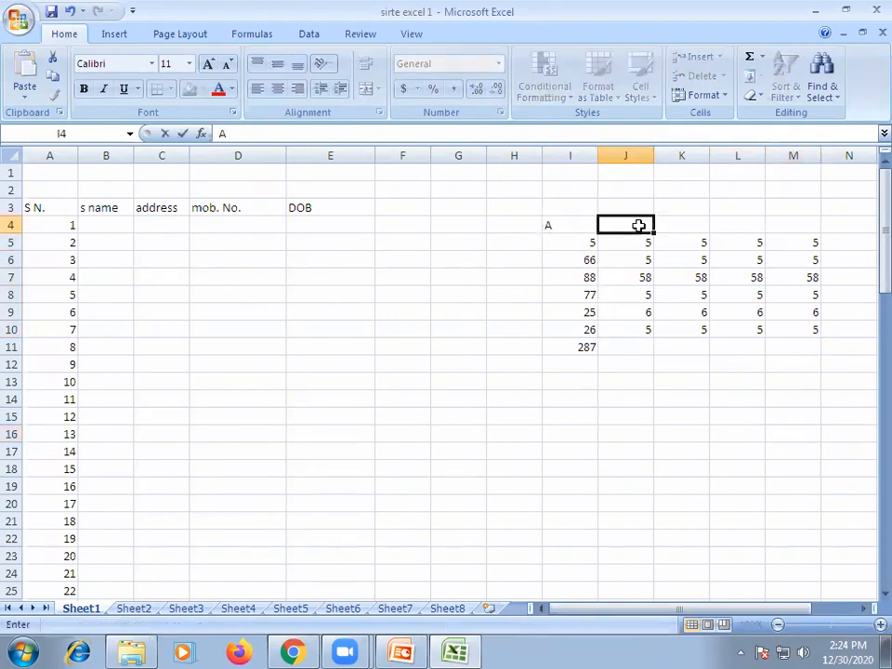
{"action": "type", "text": "B"}
{"action": "left_click", "coordinate": [693, 223]}
{"action": "type", "text": "C"}
{"action": "left_click", "coordinate": [744, 225]}
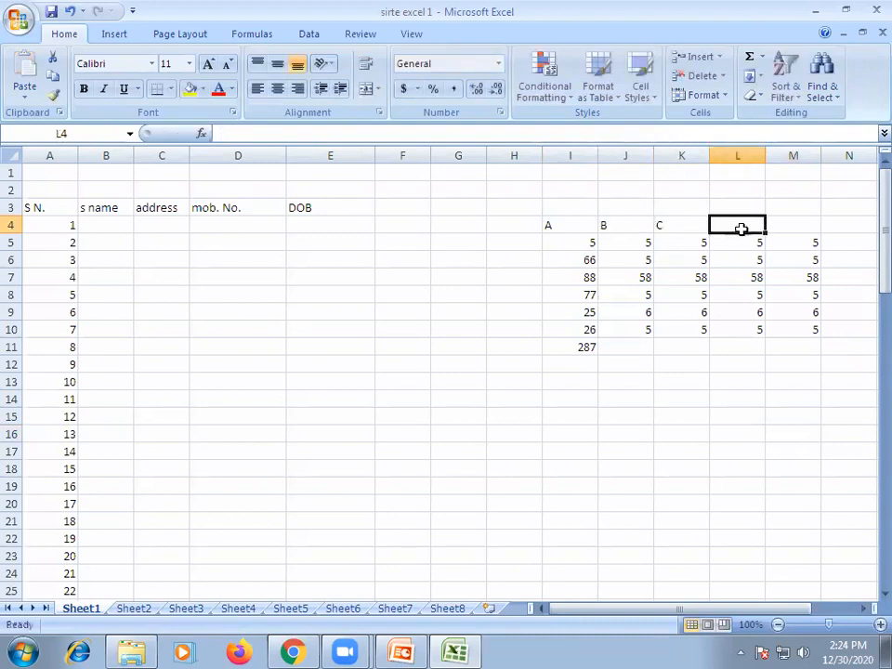
{"action": "type", "text": "S"}
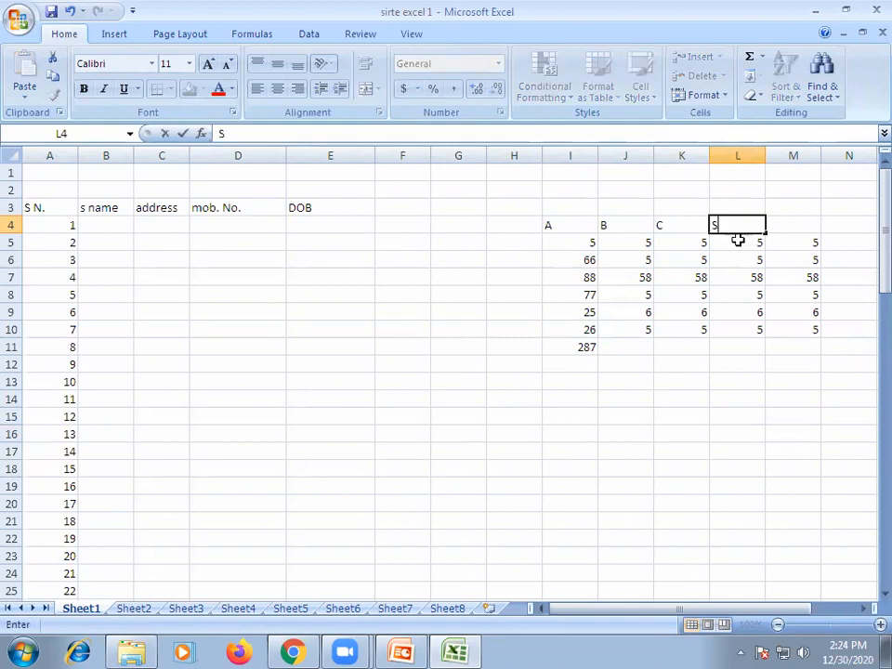
{"action": "left_click", "coordinate": [727, 415]}
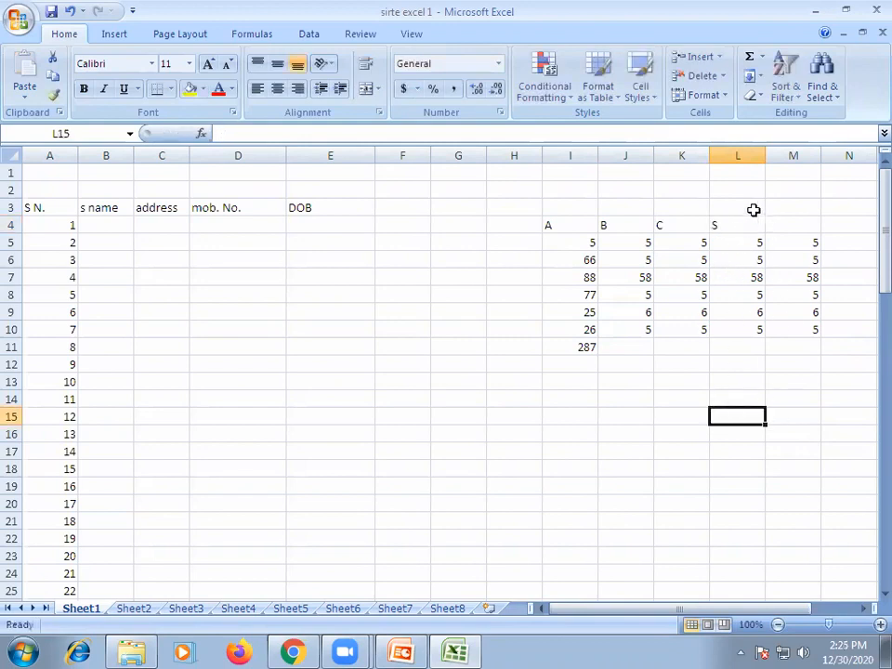
- Center the headers and numbers horizontally in the range I4:L10
{"action": "left_click_drag", "start_coordinate": [564, 224], "coordinate": [721, 331]}
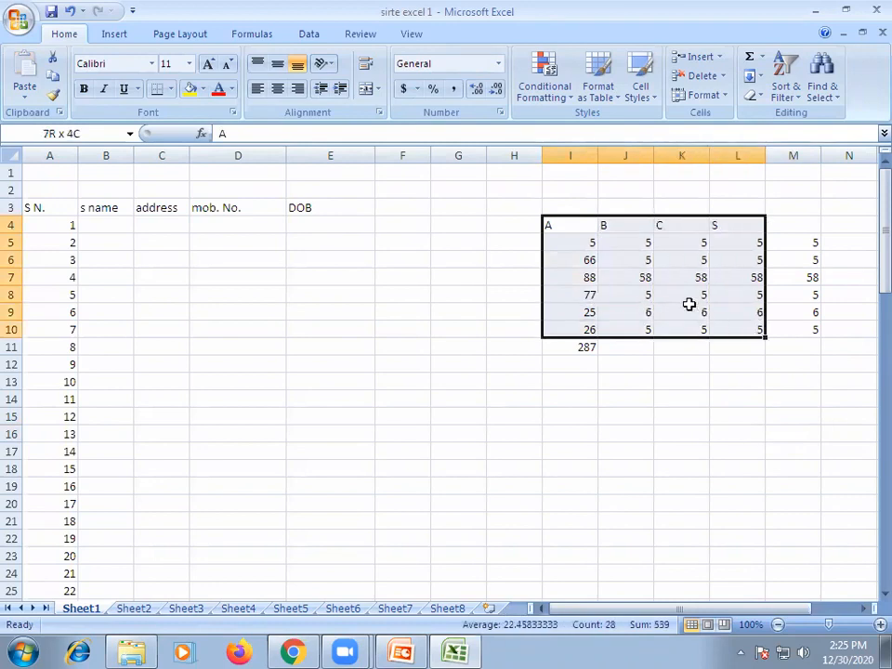
{"action": "left_click", "coordinate": [277, 89]}
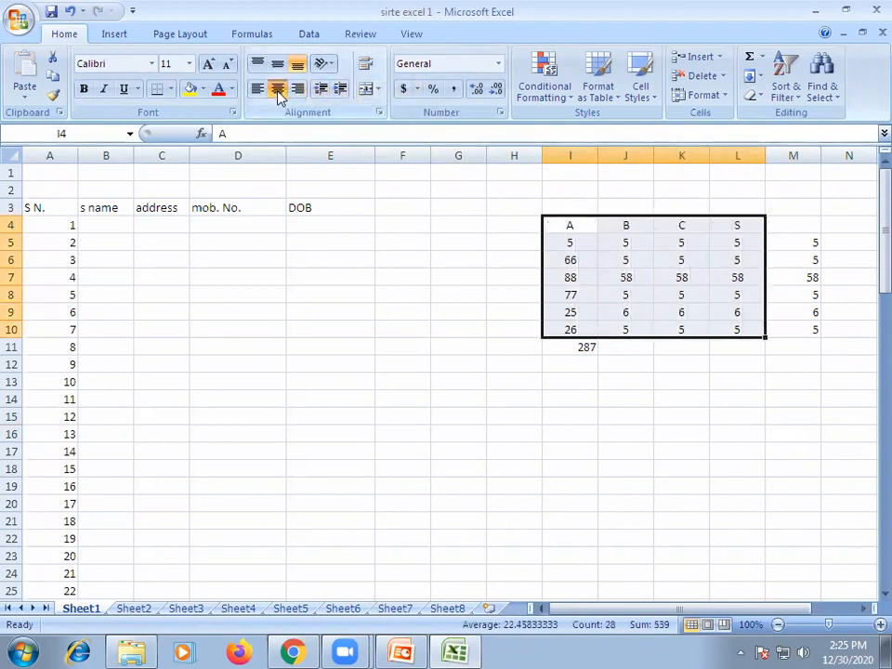
{"action": "left_click", "coordinate": [631, 420]}
{"action": "left_click_drag", "start_coordinate": [565, 227], "coordinate": [741, 318]}
{"action": "left_click", "coordinate": [736, 382]}
- Fill the sum formula from I11 across row 11 to M11 and inspect the copied formula in J11
{"action": "left_click_drag", "start_coordinate": [570, 227], "coordinate": [578, 333]}
{"action": "left_click", "coordinate": [582, 349]}
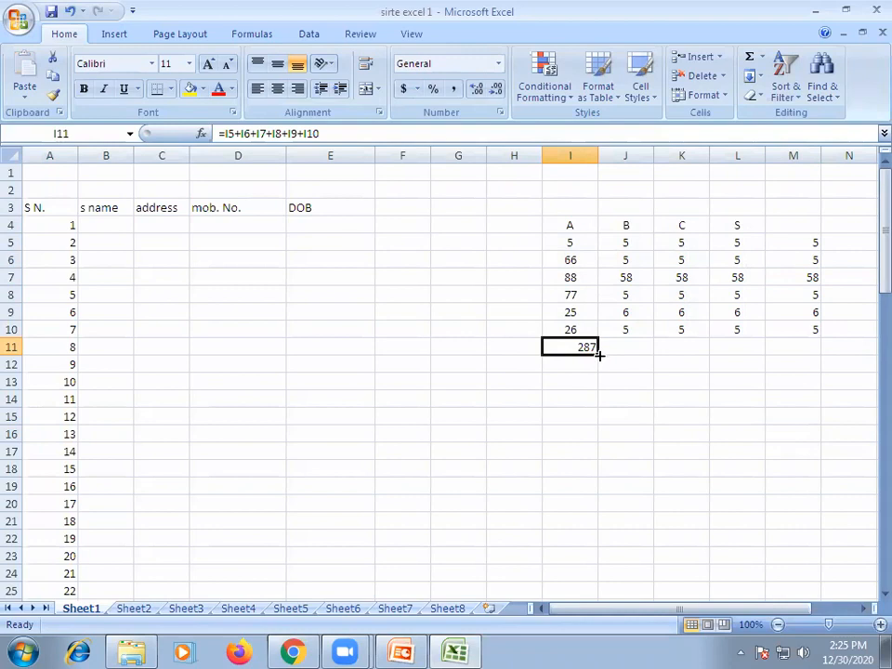
{"action": "left_click_drag", "start_coordinate": [598, 354], "coordinate": [796, 349]}
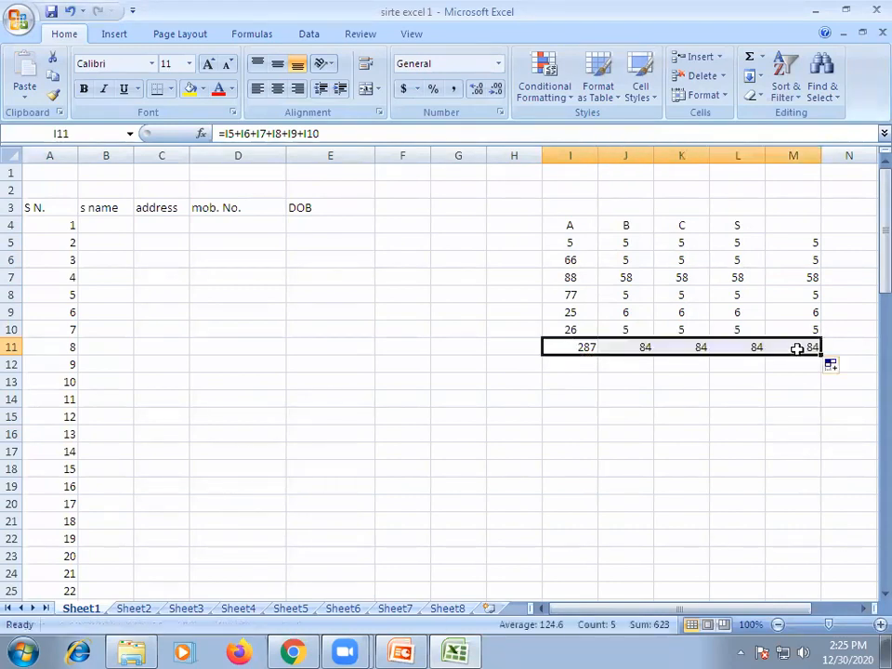
{"action": "left_click", "coordinate": [729, 436]}
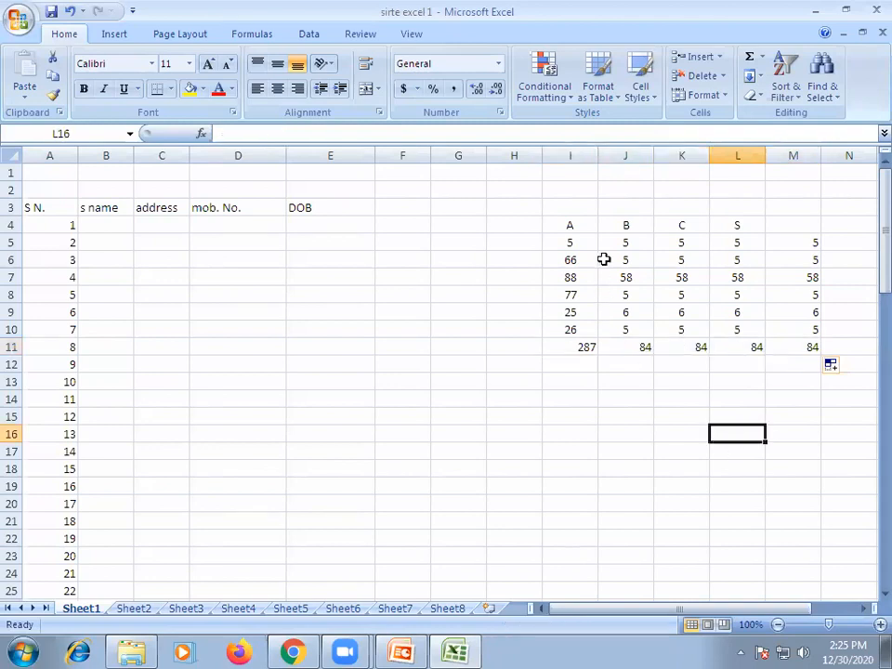
{"action": "left_click", "coordinate": [641, 347]}
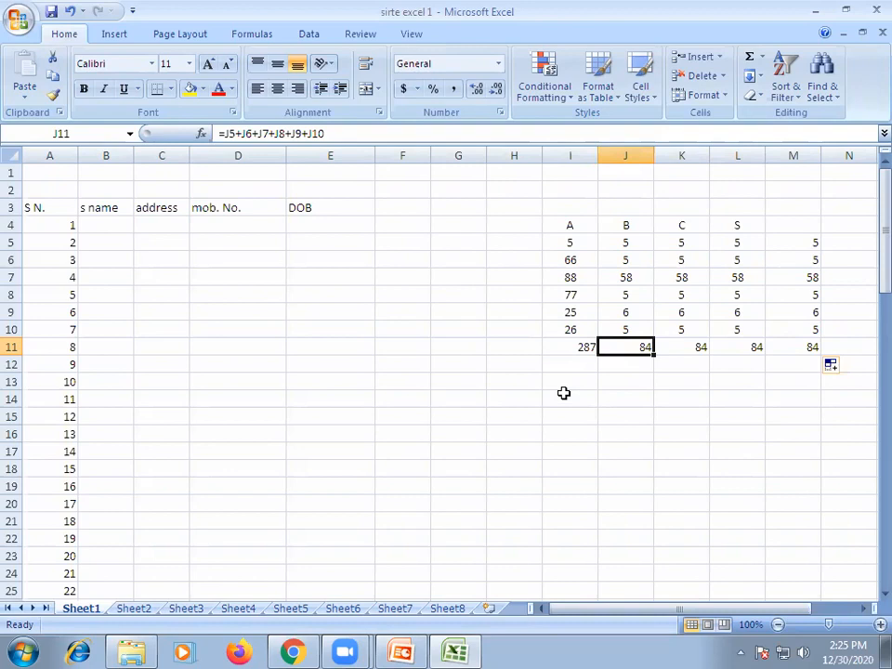
- Change the value in cell K8 to 12 to update the total of column K
{"action": "left_click", "coordinate": [688, 295]}
{"action": "type", "text": "12"}
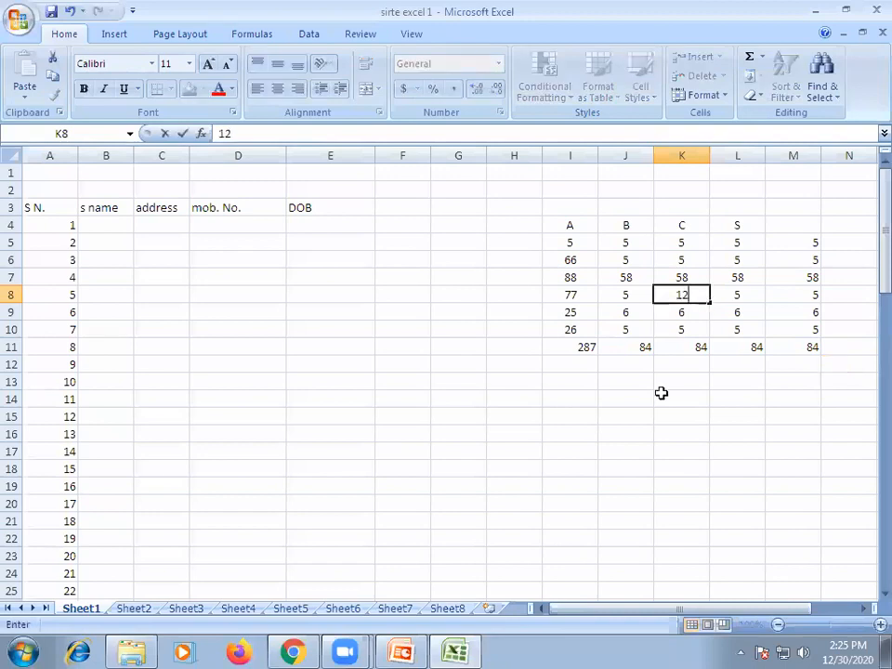
{"action": "left_click", "coordinate": [658, 415]}
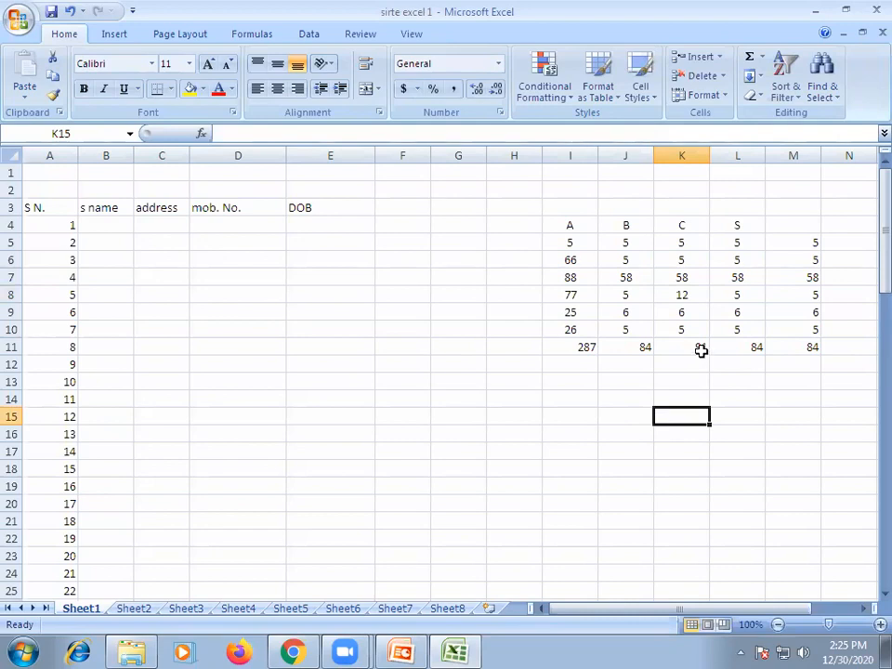
- Switch to the PowerPoint presentation and start the slide show from the Entering Data slide
{"action": "left_click", "coordinate": [456, 650]}
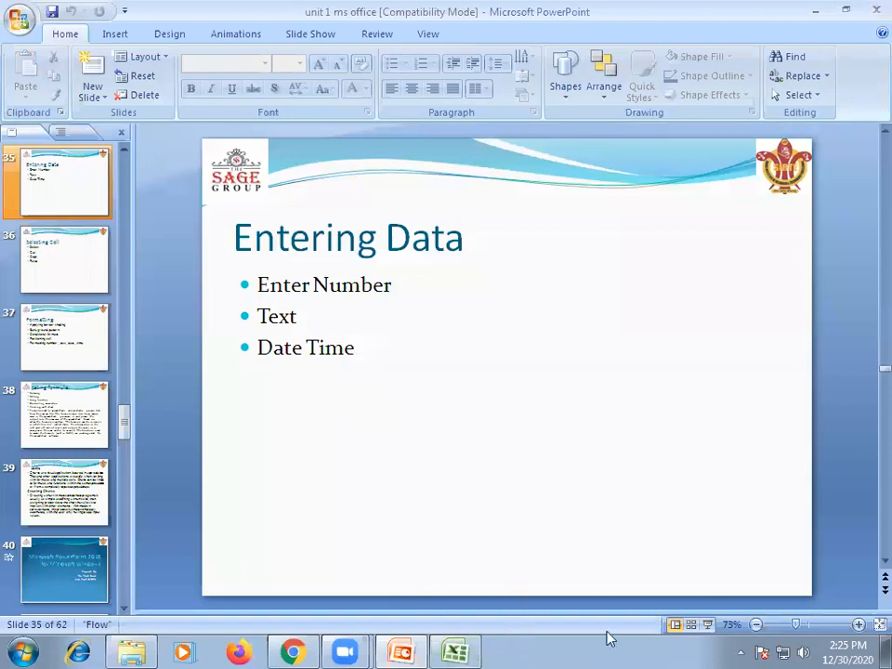
{"action": "left_click", "coordinate": [707, 625]}
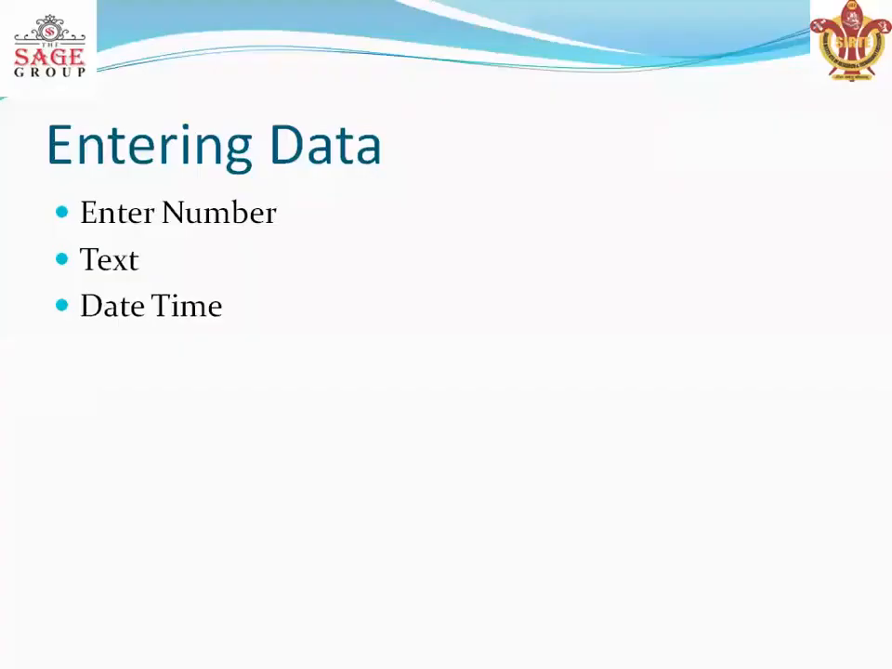